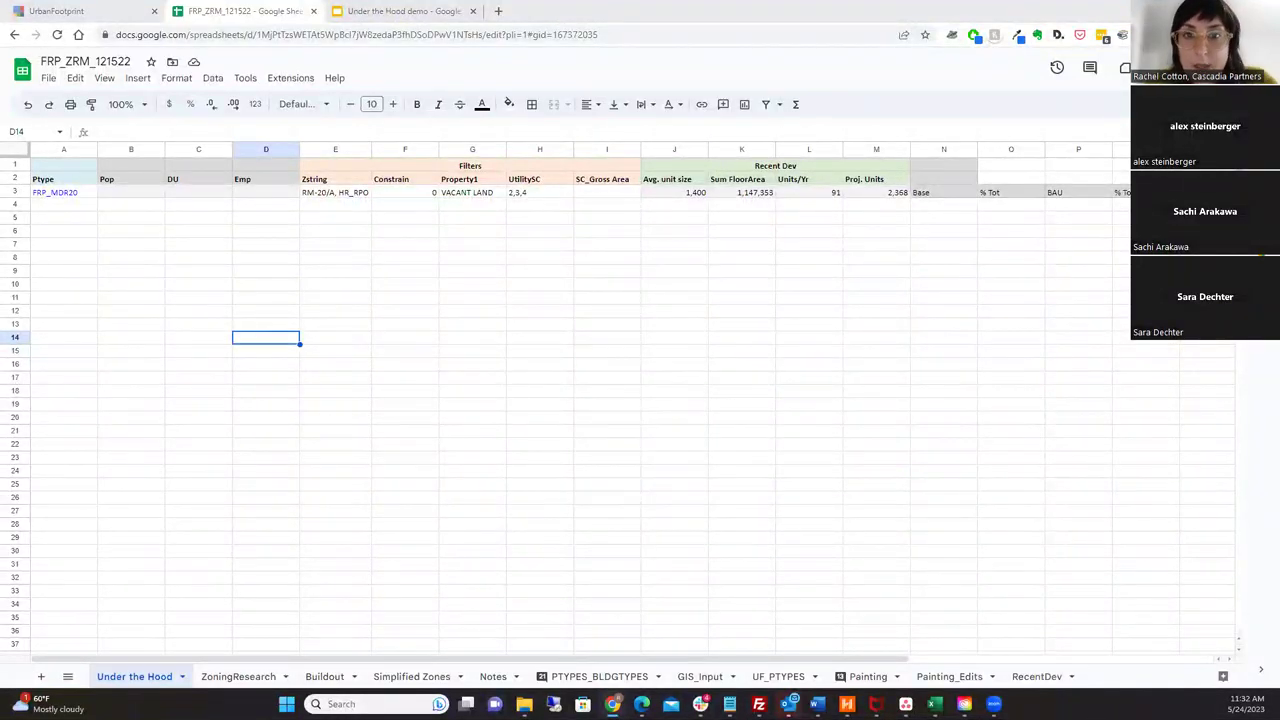
- Review the FRP_MDR20 place type row and its filter and recent development values in the Under the Hood sheet
click(89, 218)
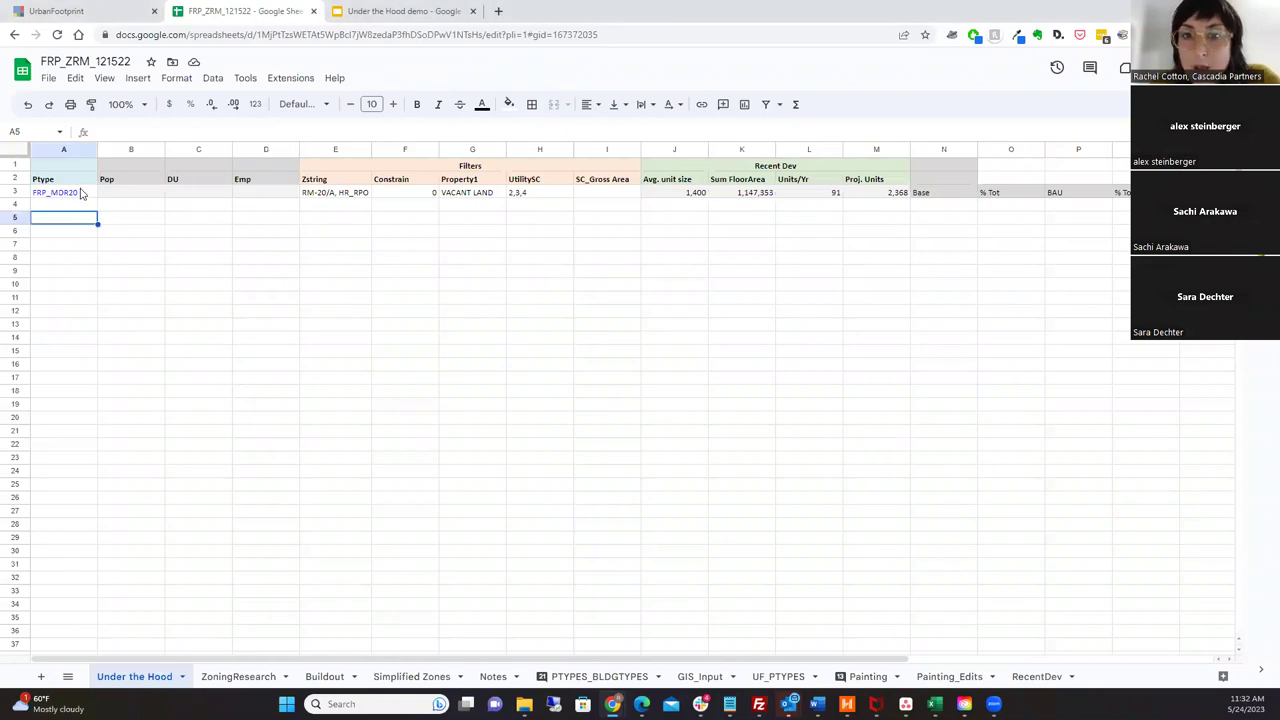
click(72, 194)
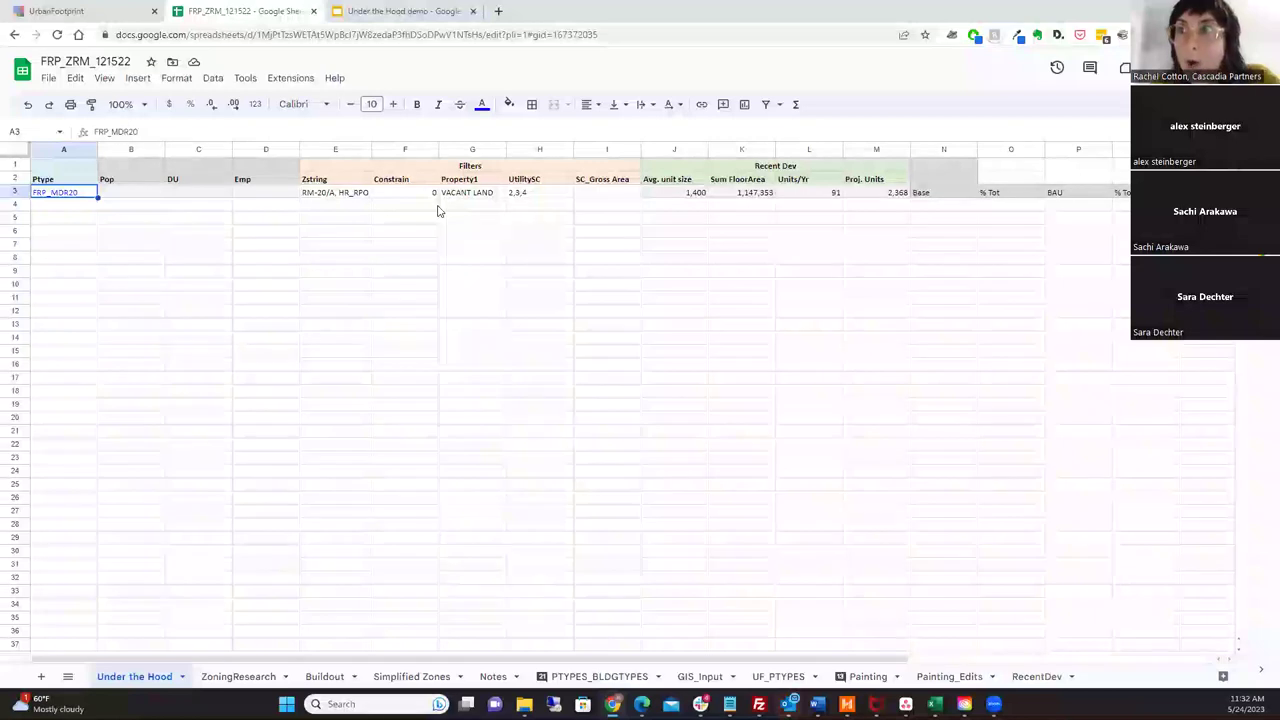
click(71, 216)
click(73, 195)
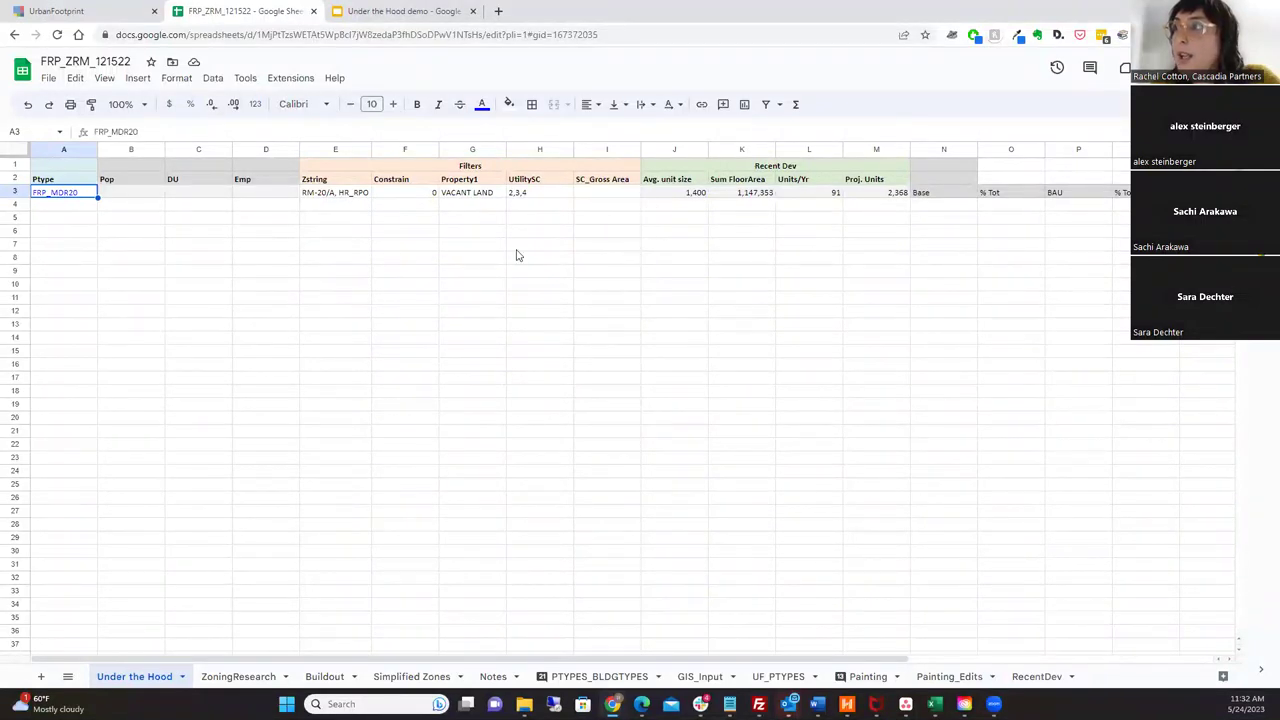
click(706, 196)
click(763, 208)
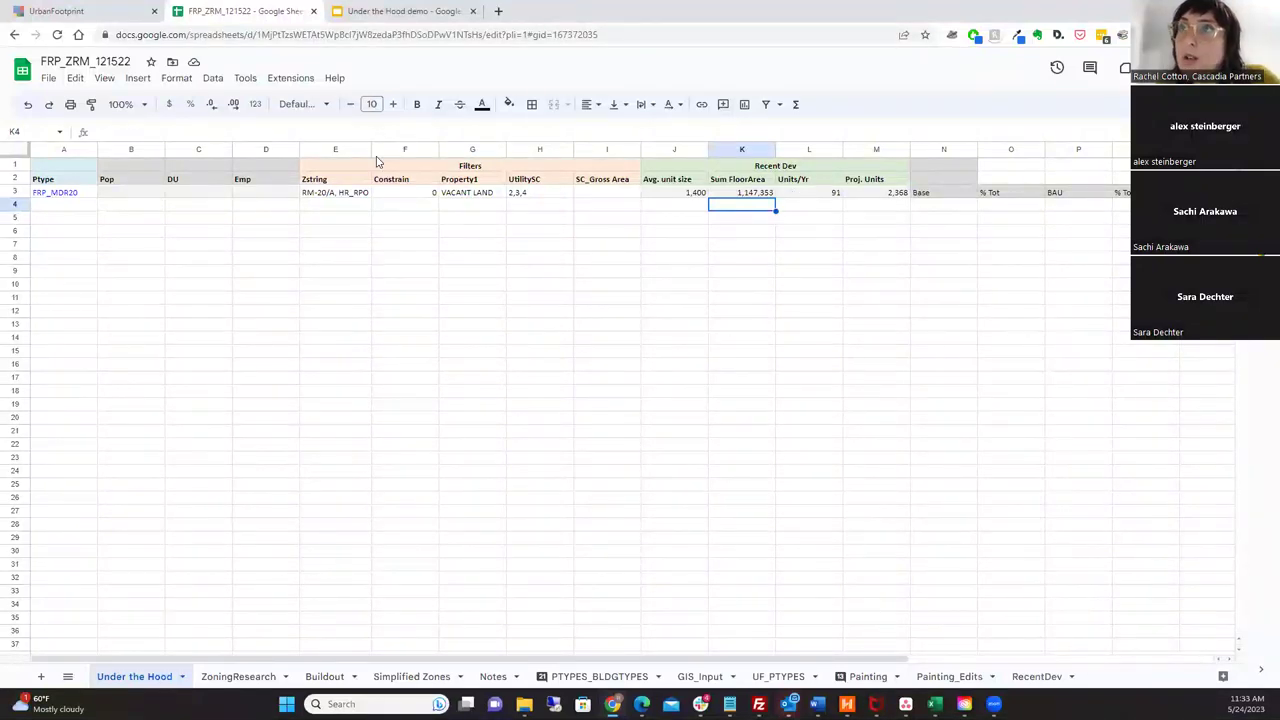
- Switch to UrbanFootprint and remove the joined ZONING_CONSTRAINTS_SUITABILITY layer from the Scenario Canvas filter
mouse_move(66, 12)
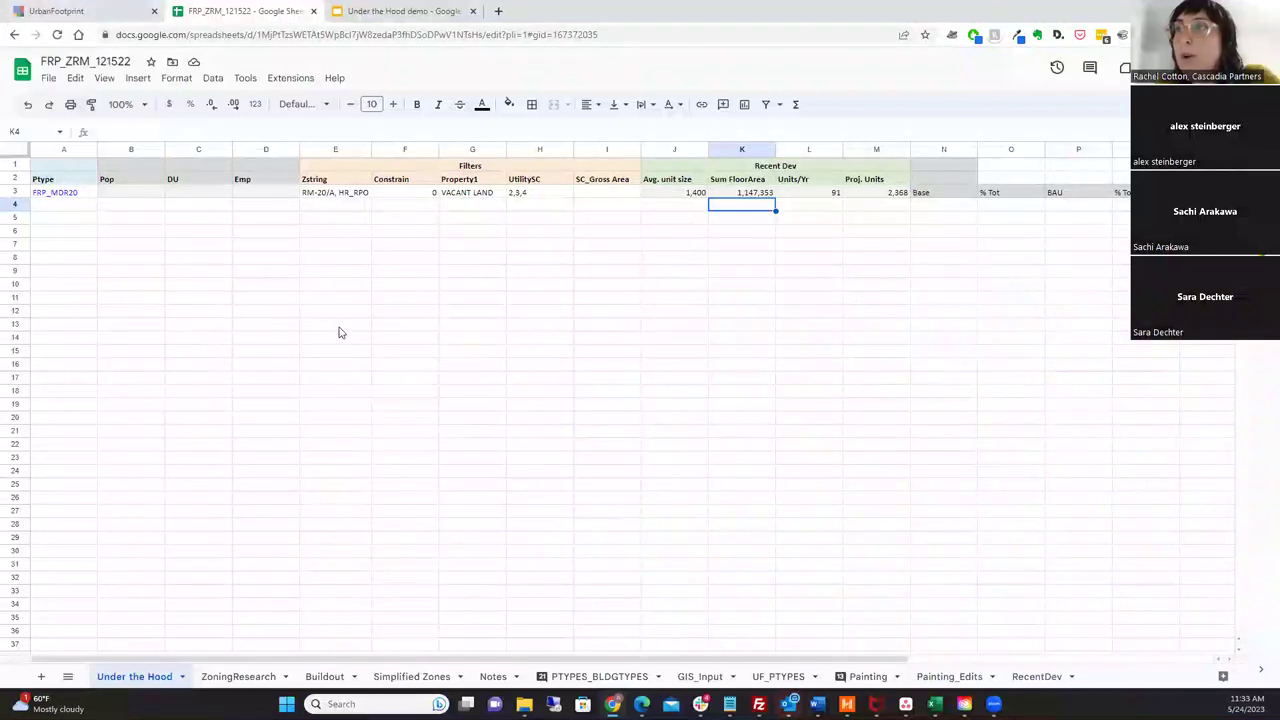
click(100, 12)
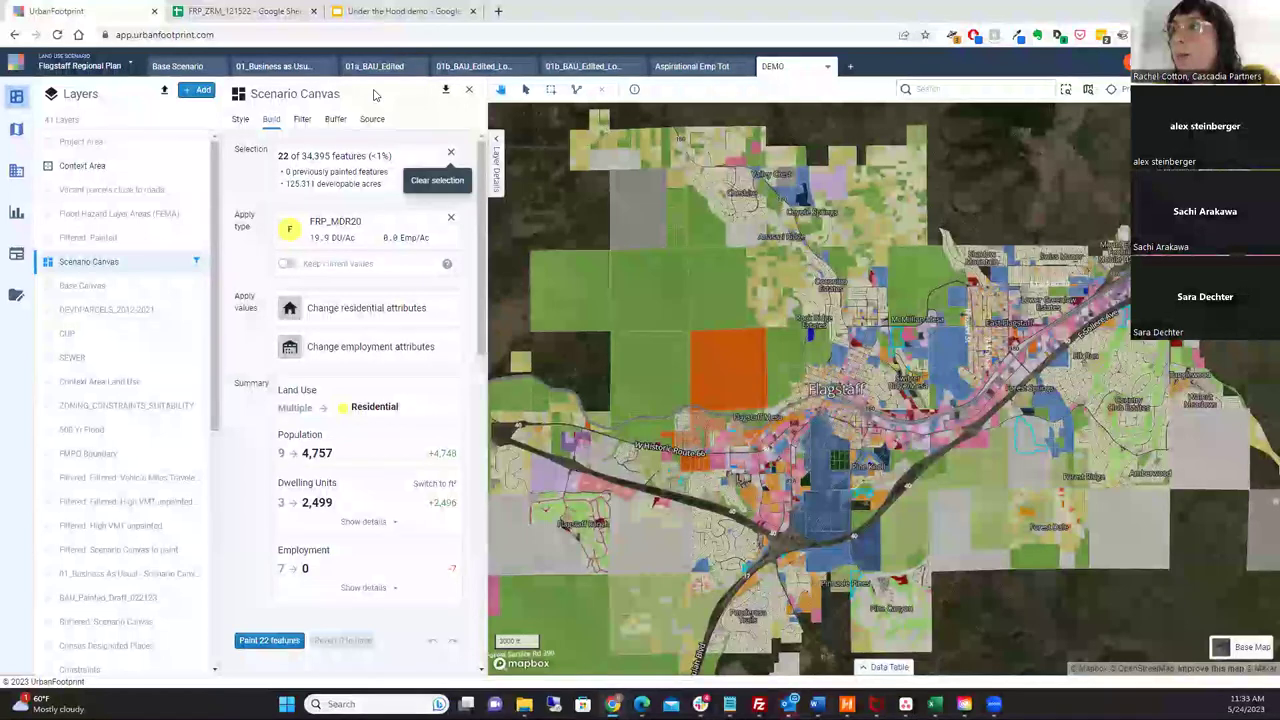
click(302, 119)
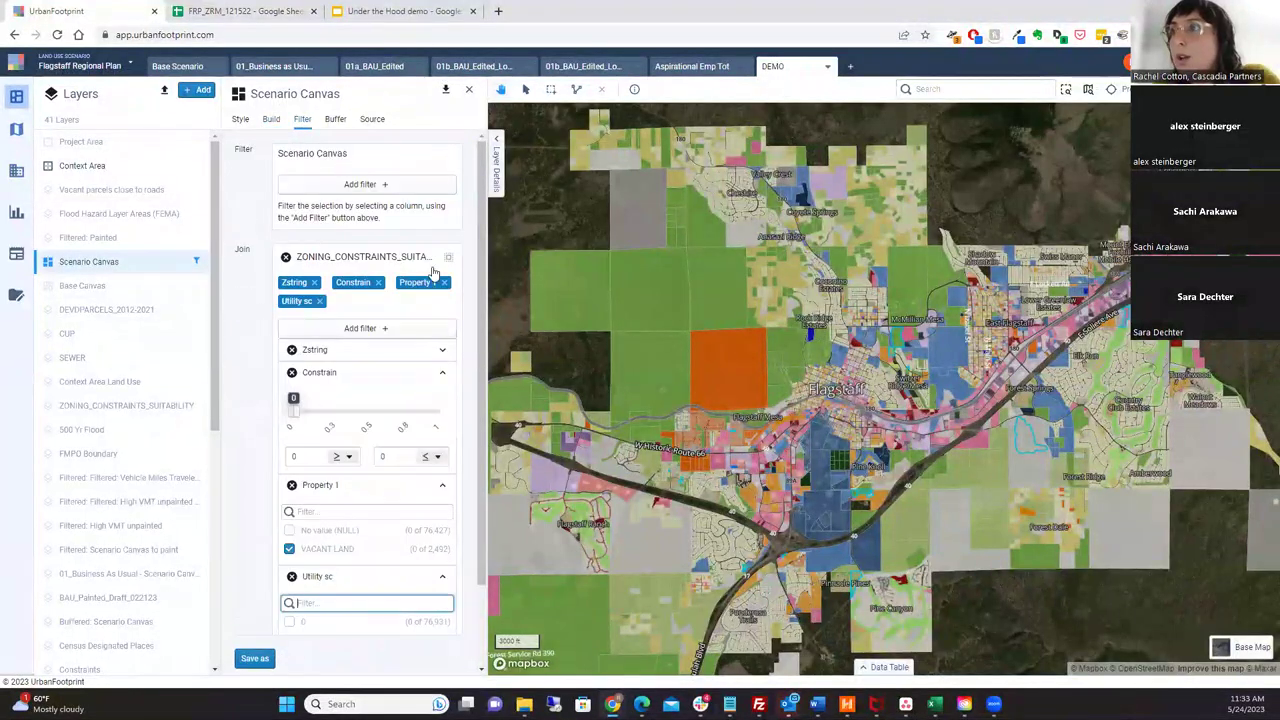
click(286, 257)
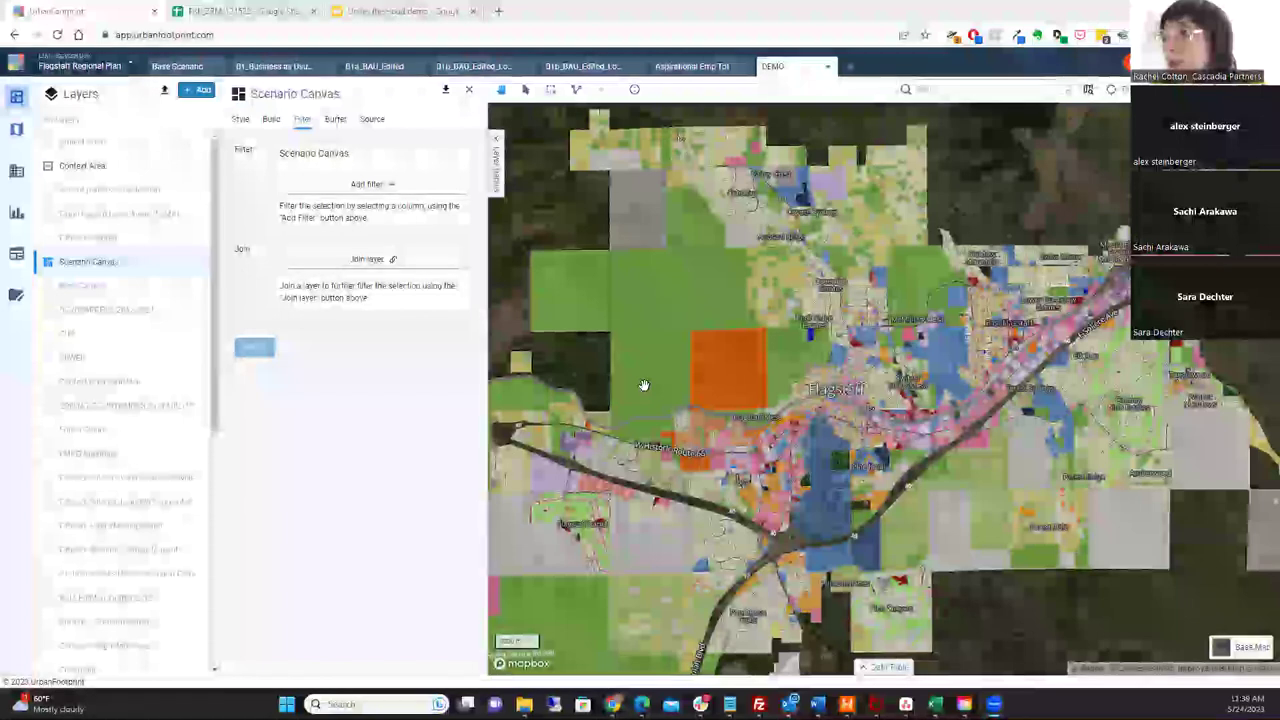
- Check the Zstring filter values in the FRP_ZRM_121522 sheet, and join the ZONING_CONSTRAINTS_SUITABILITY layer to the Scenario Canvas filter in UrbanFootprint
click(262, 13)
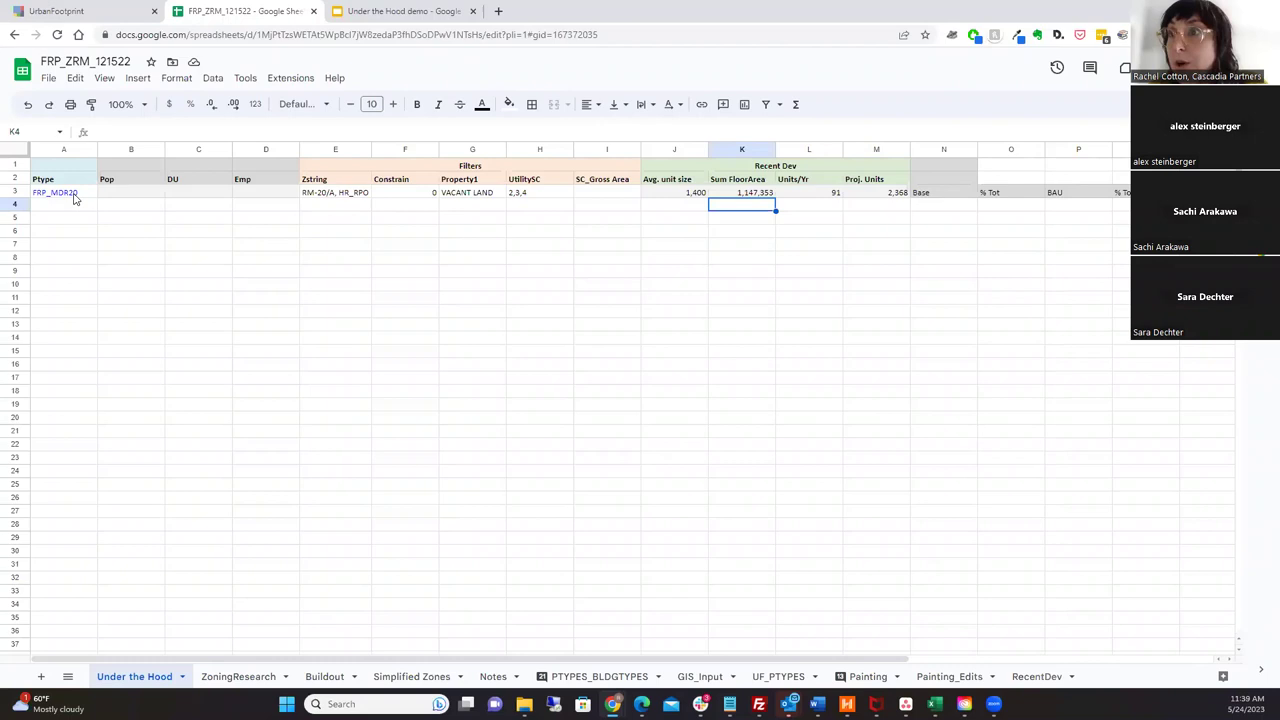
click(340, 196)
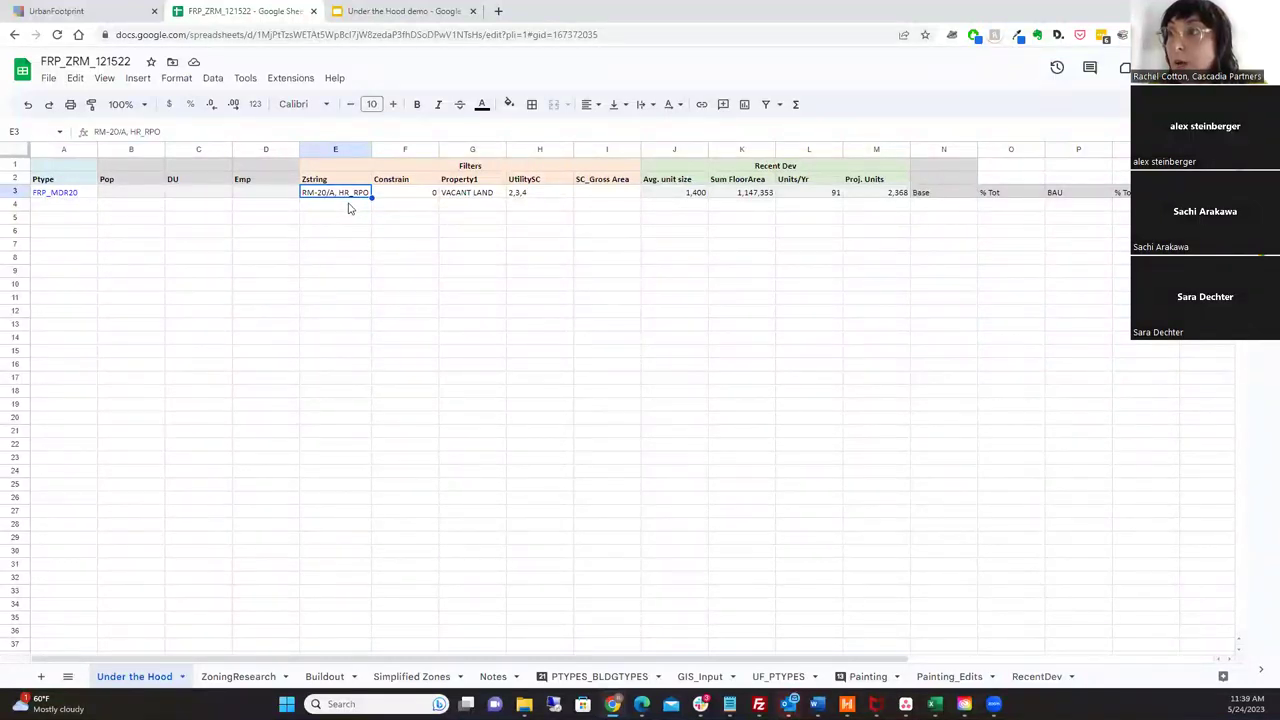
click(115, 11)
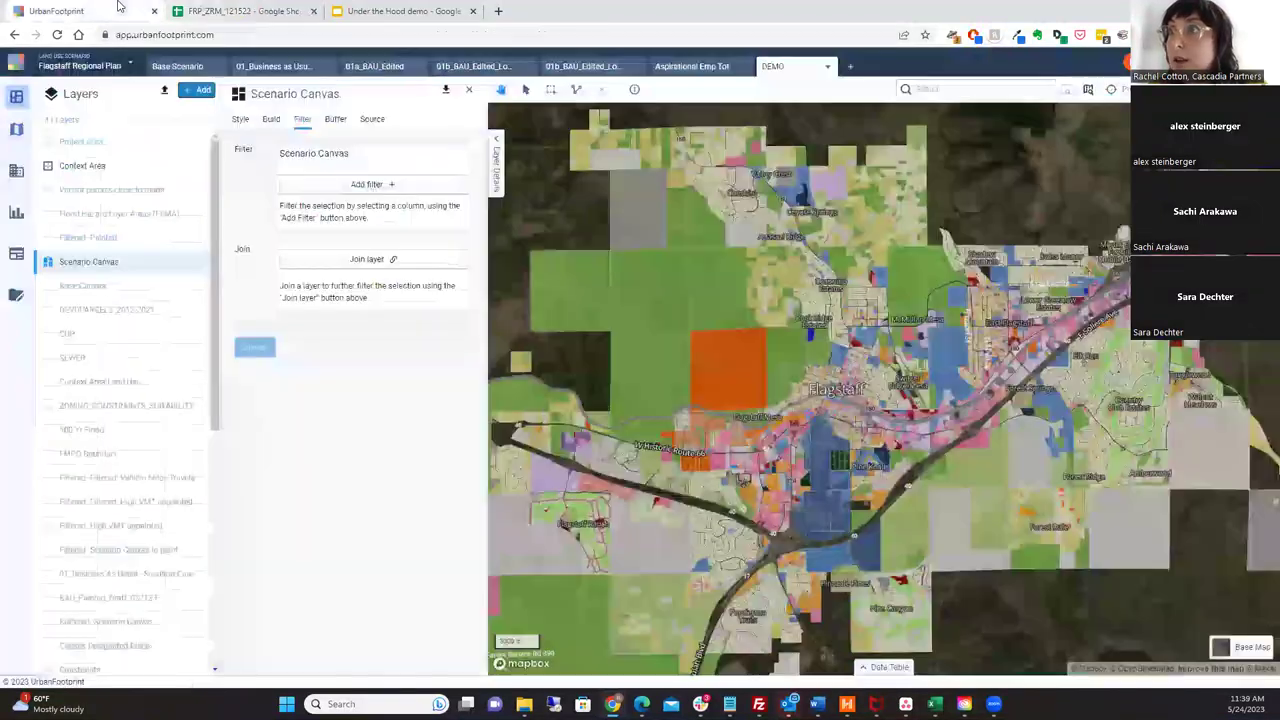
click(380, 260)
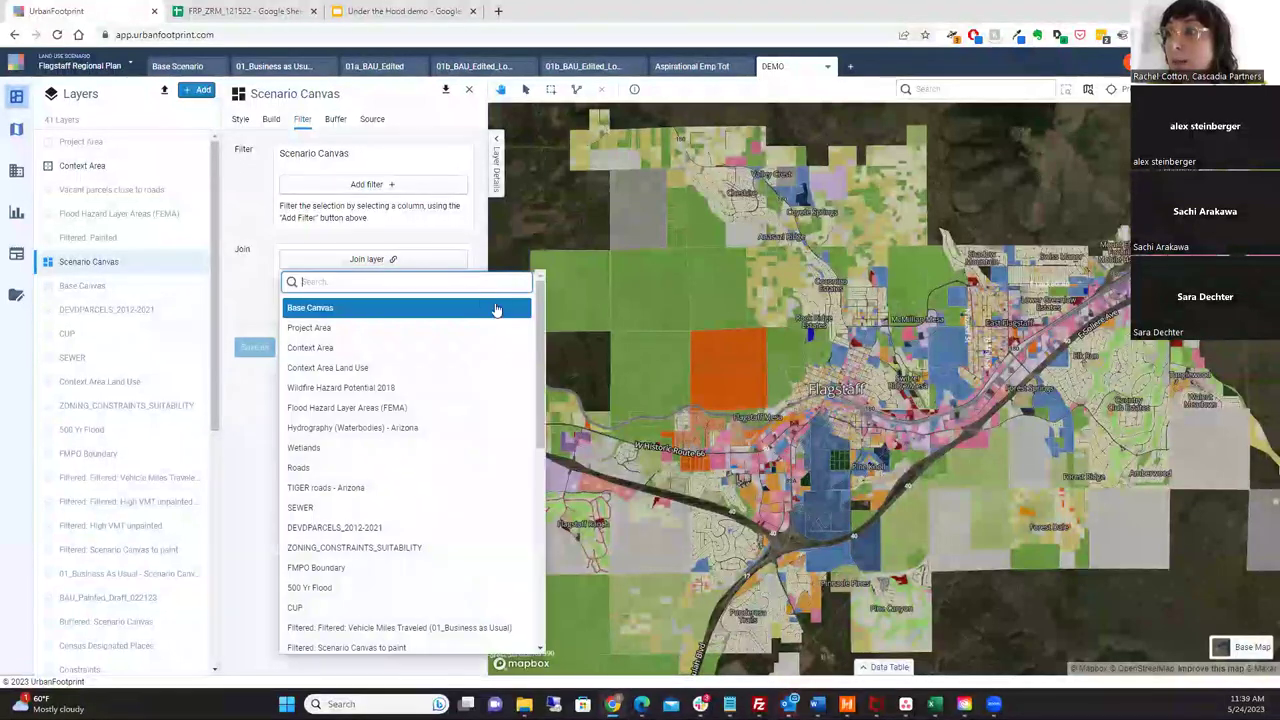
click(398, 548)
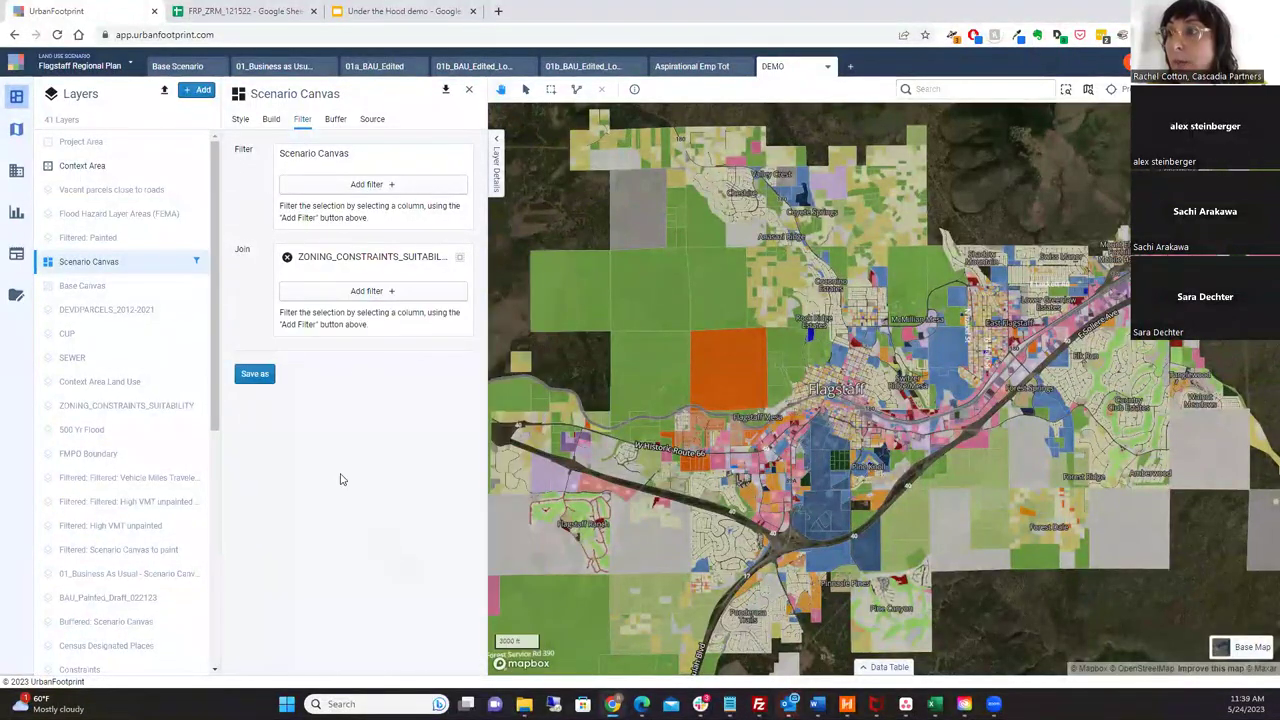
- Add a Zstring filter to the joined zoning layer and include the RM-20/A zone, checking the zone name in the spreadsheet
click(394, 292)
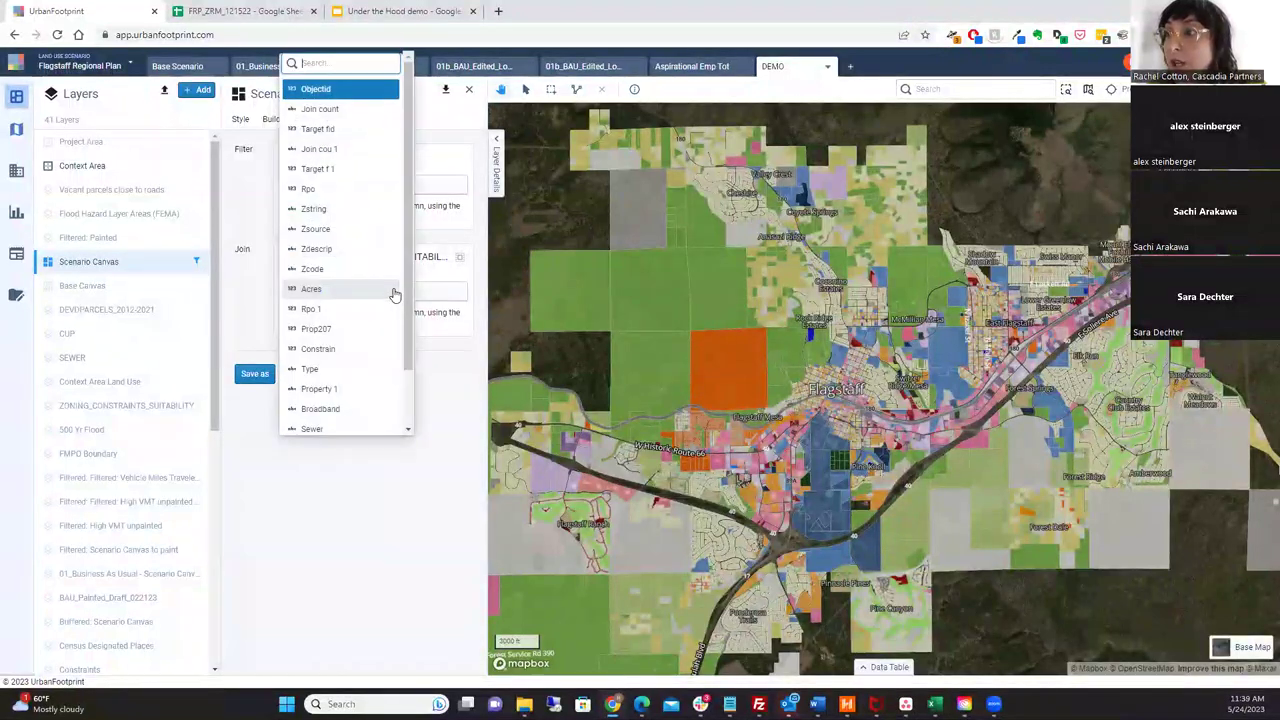
scroll(405, 355, down, 2)
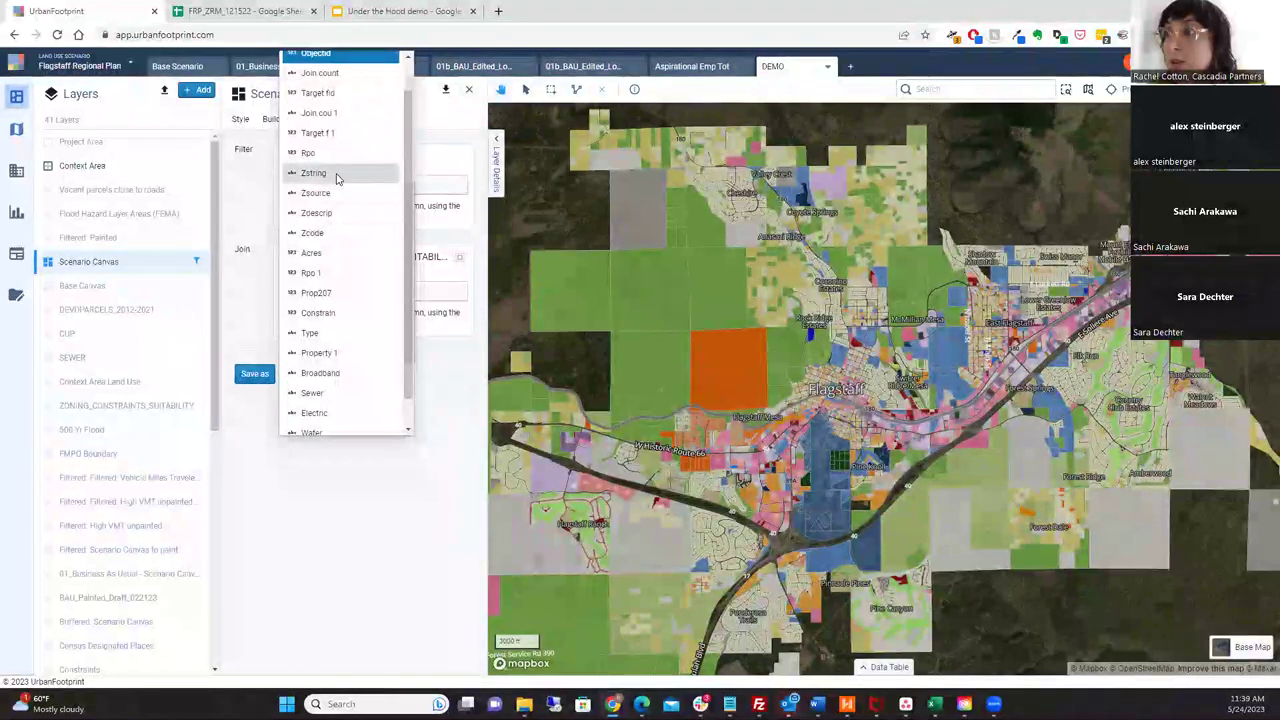
click(336, 175)
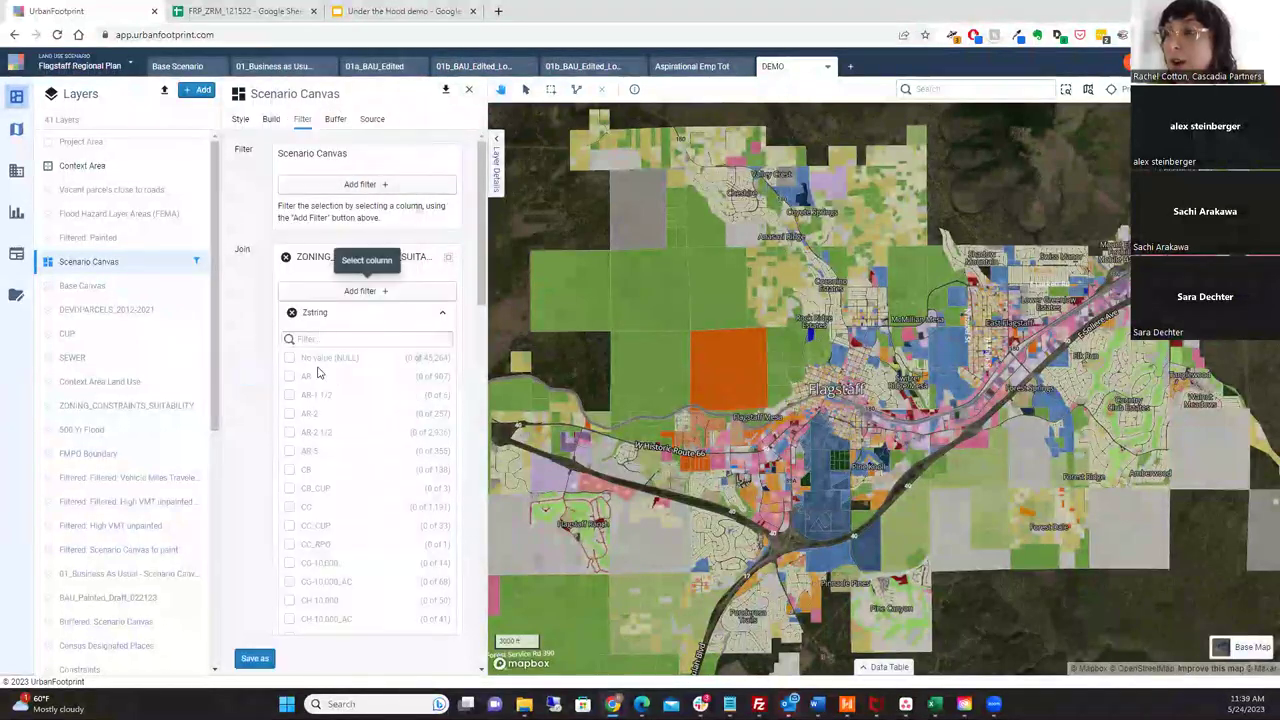
click(243, 10)
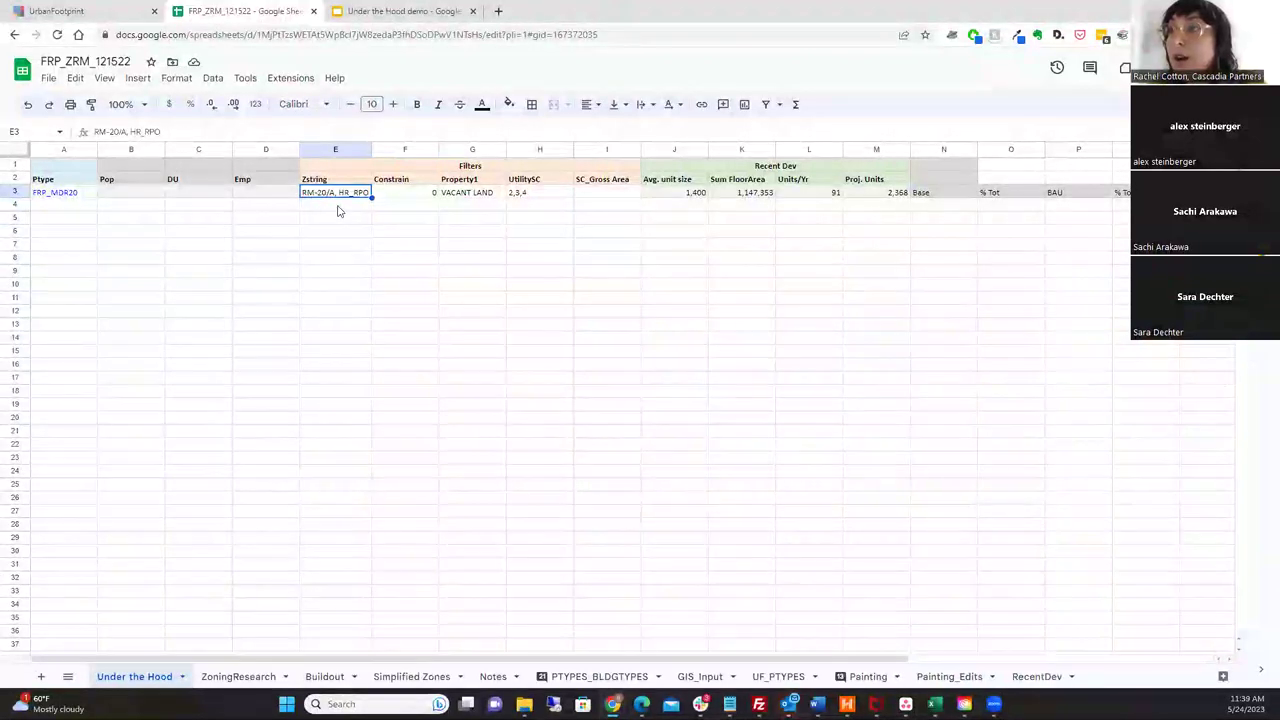
click(95, 13)
click(353, 340)
text(rm)
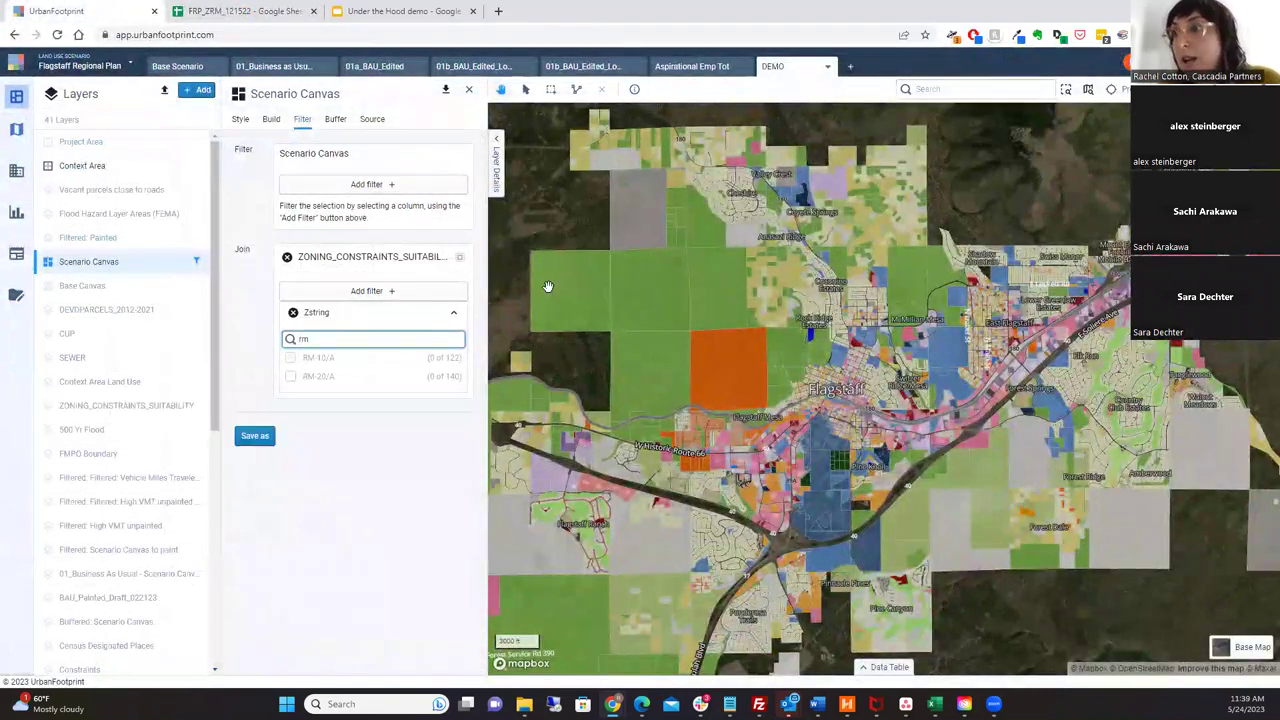
click(290, 376)
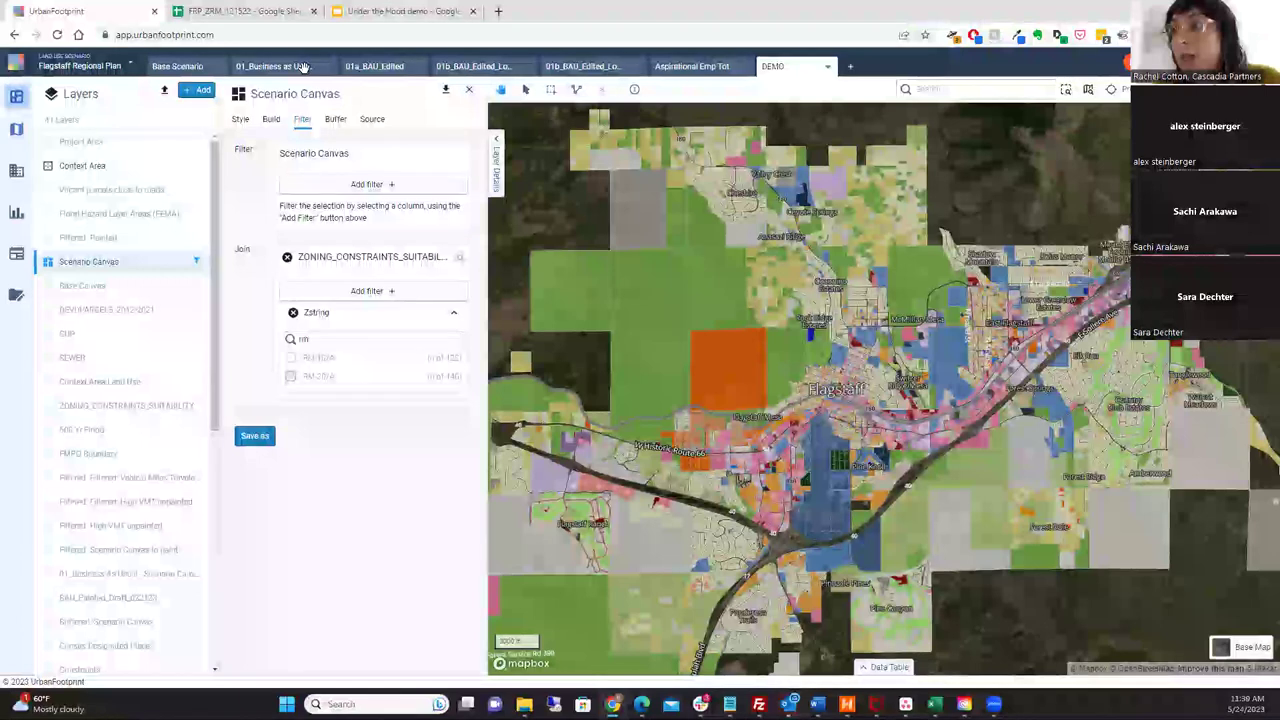
- Recheck the zone list in the spreadsheet, include HR_RPO in the Zstring filter, and inspect the selected parcels on the map
click(245, 11)
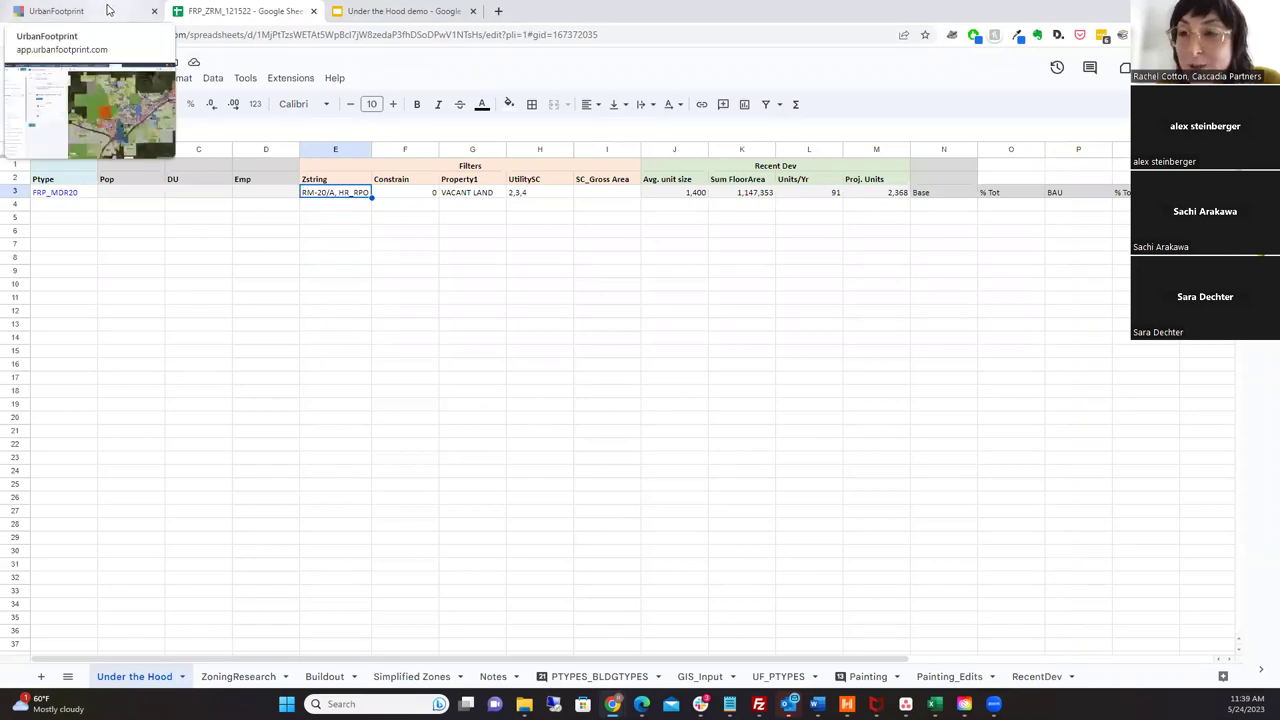
click(109, 10)
click(337, 359)
text(hr)
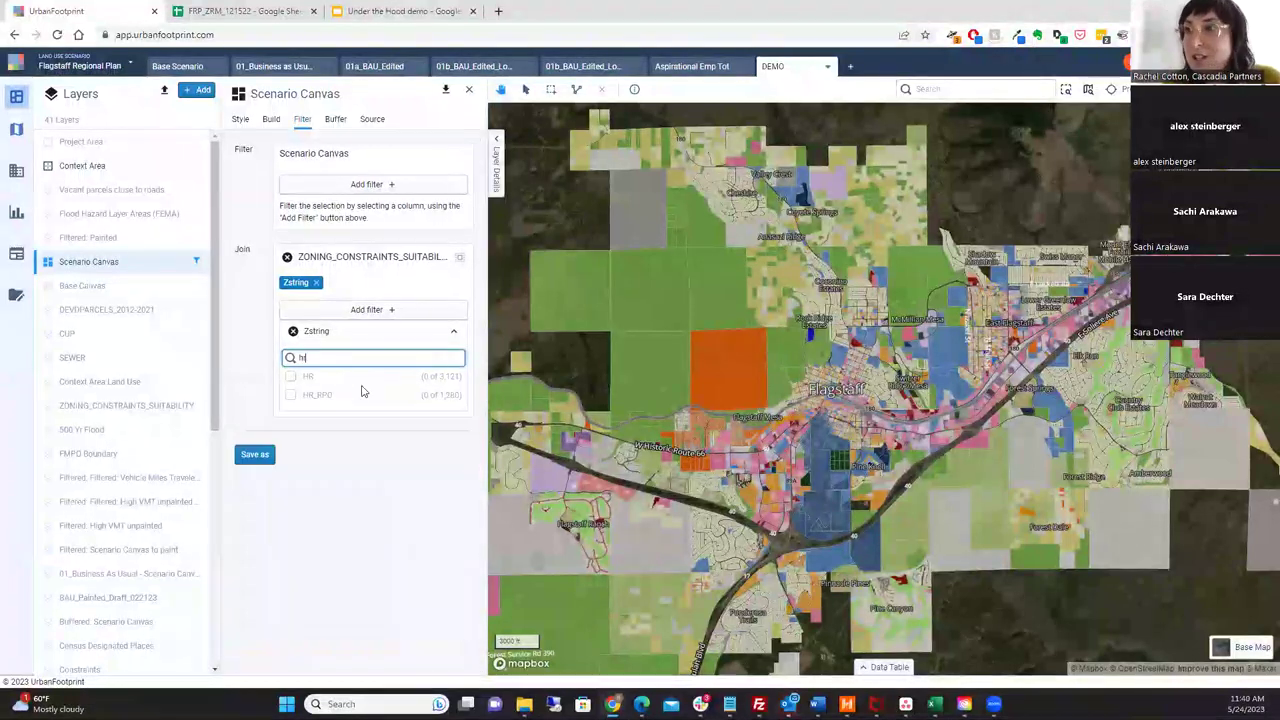
click(291, 397)
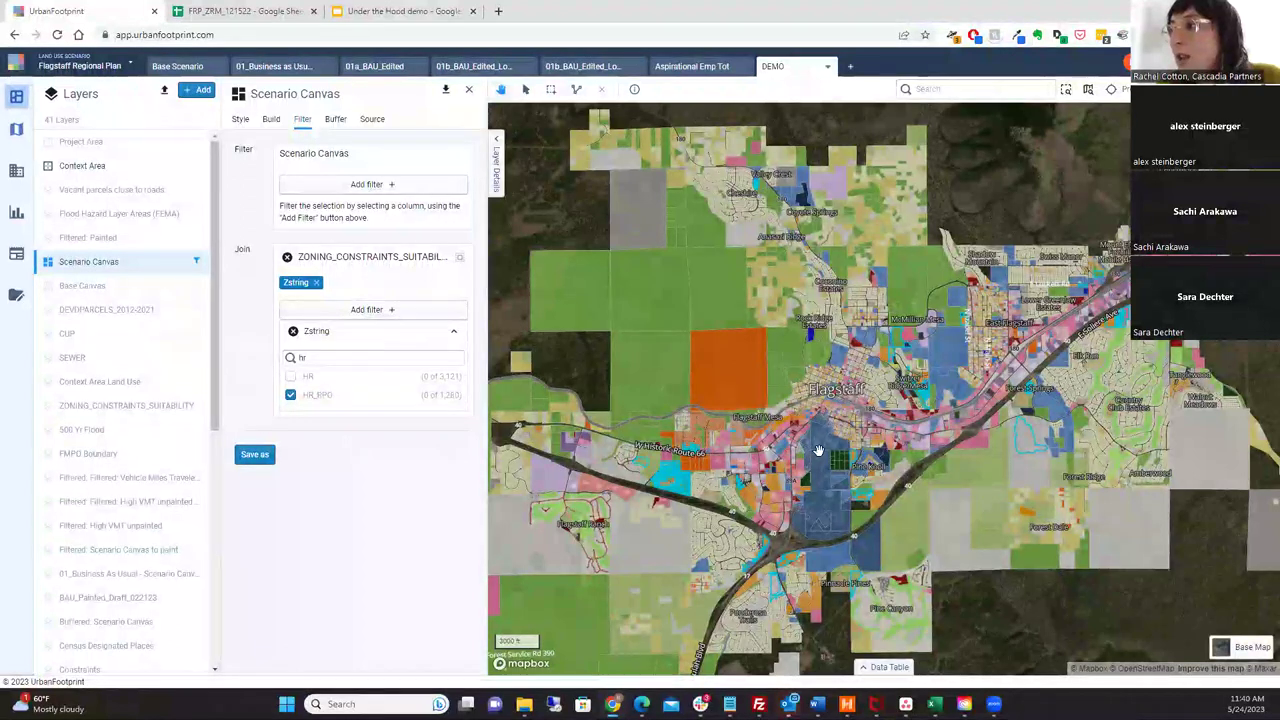
scroll(818, 451, up, 2)
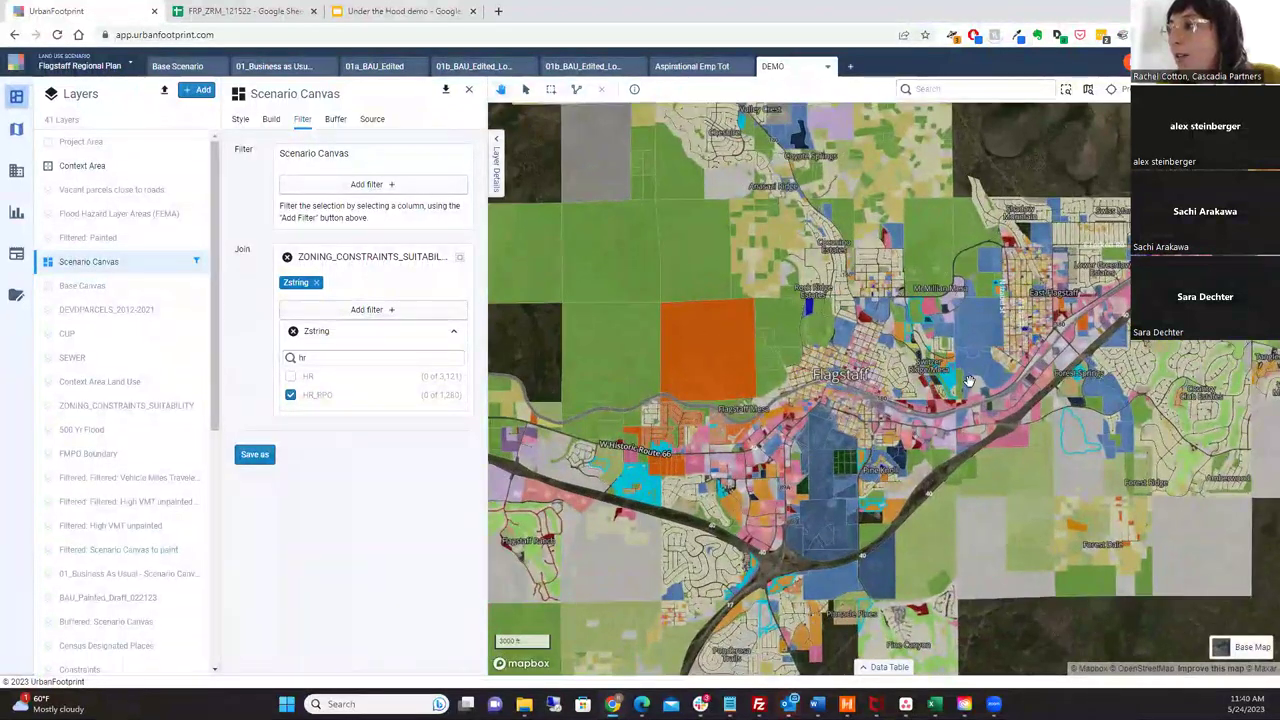
scroll(968, 382, up, 2)
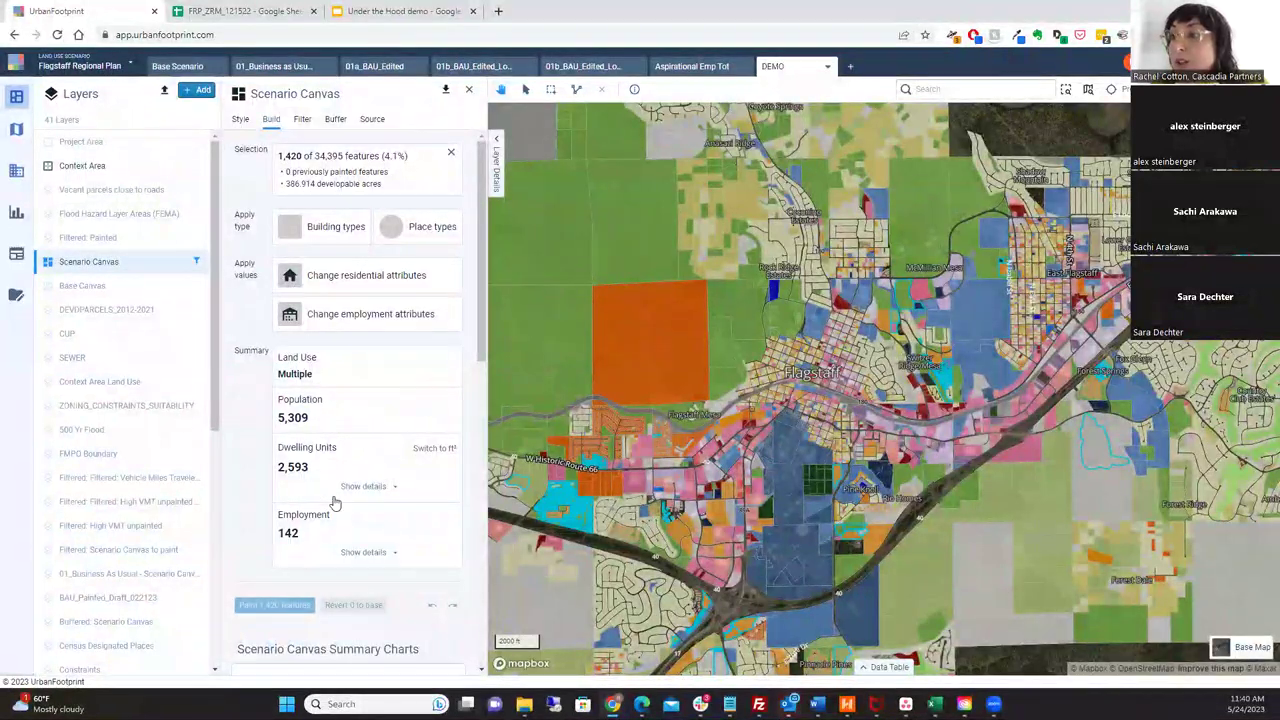
- Add a Constrain filter to the joined zoning layer and limit its range to 0 through 0
click(302, 120)
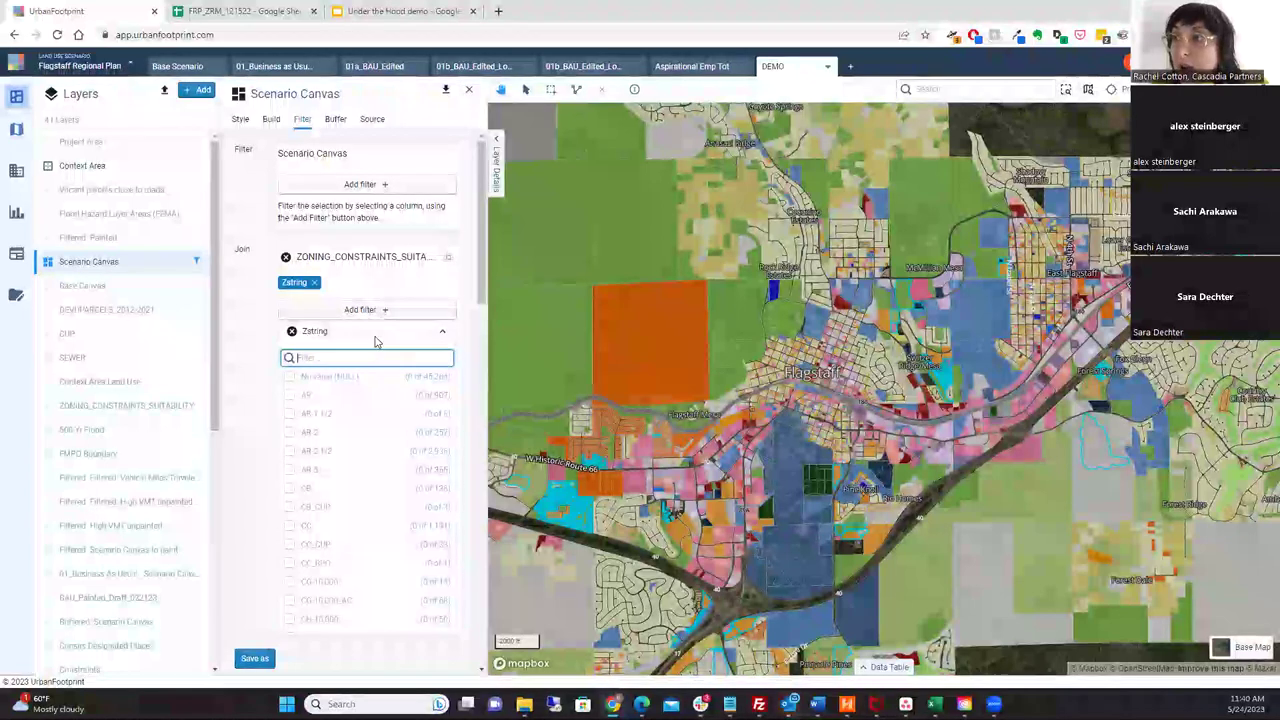
click(443, 335)
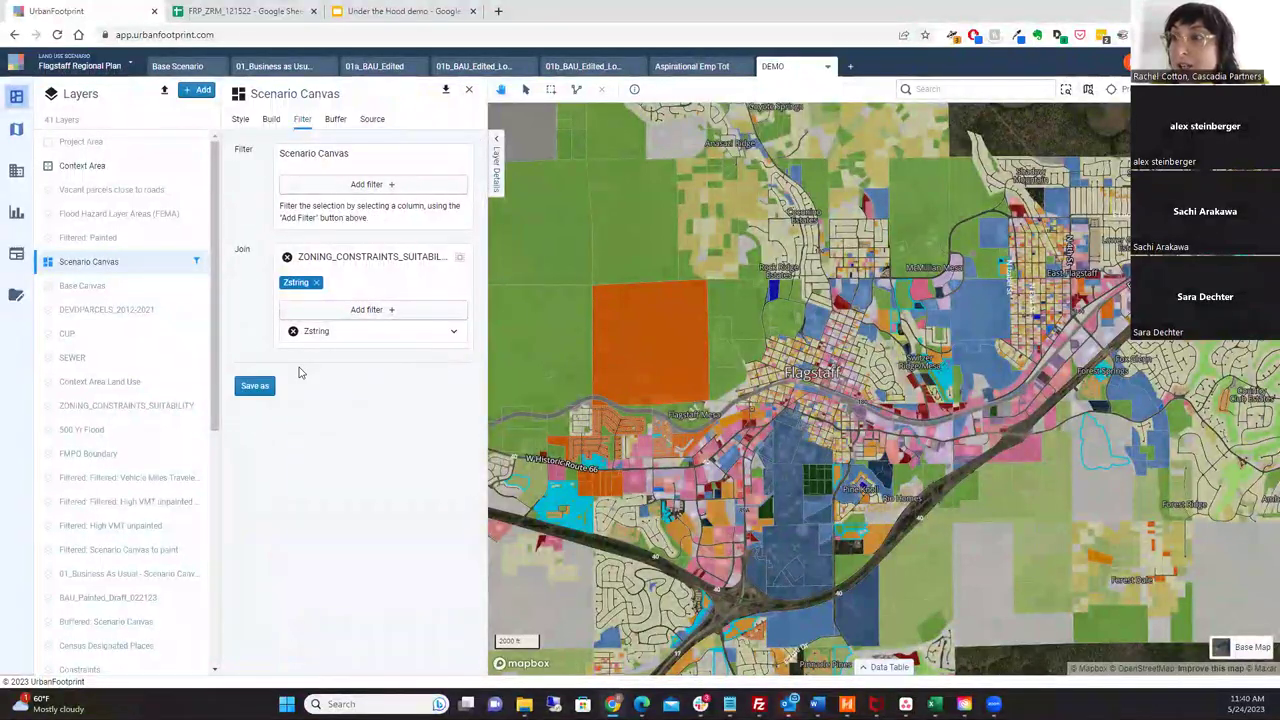
click(372, 310)
scroll(411, 302, down, 1)
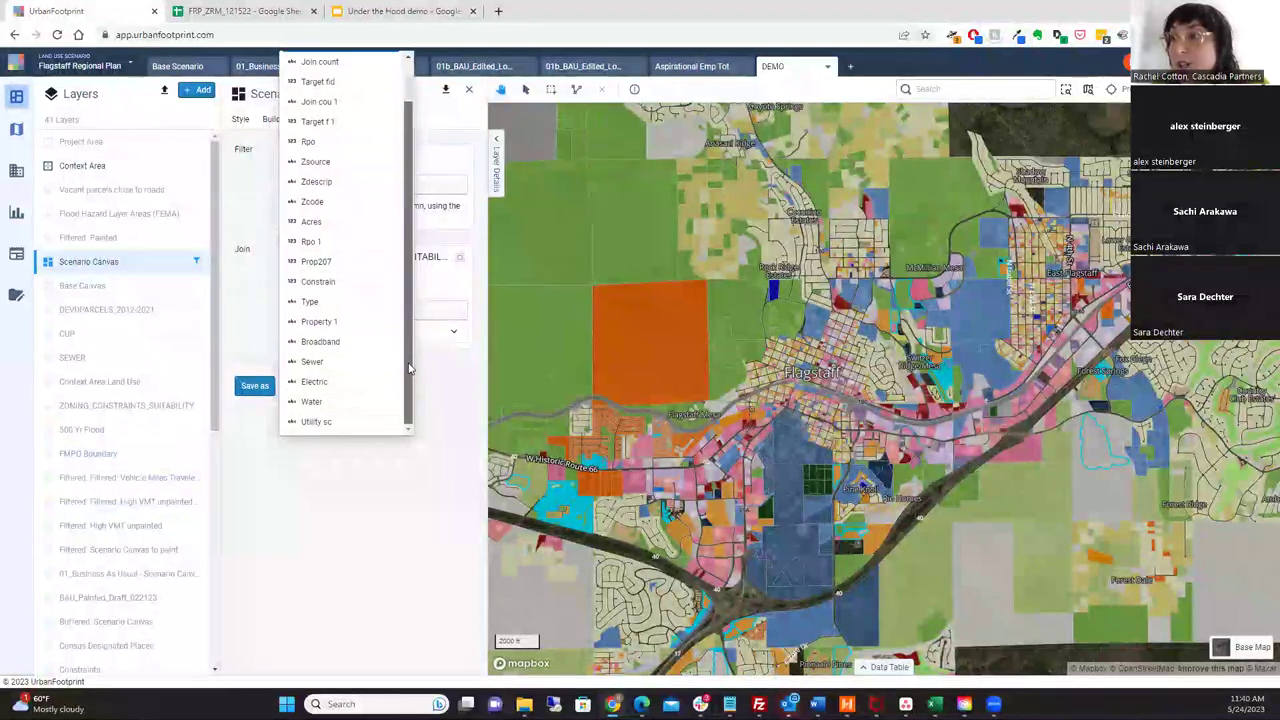
scroll(411, 242, up, 1)
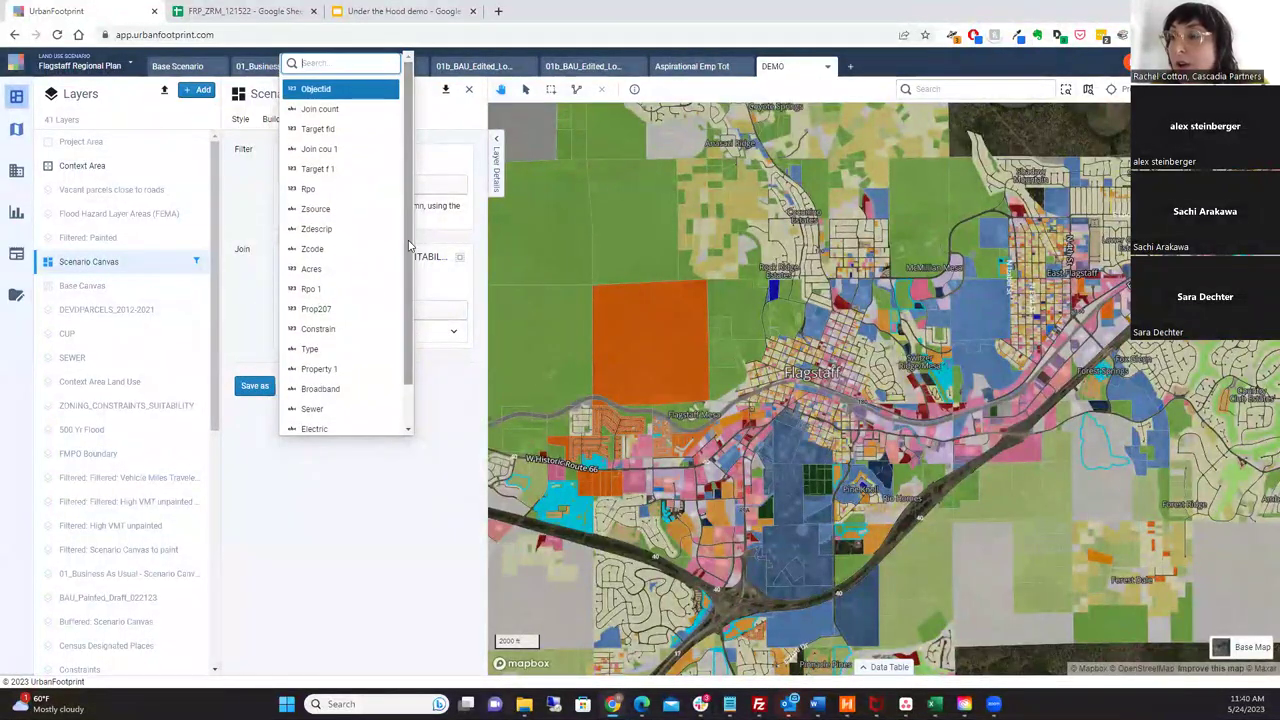
click(323, 330)
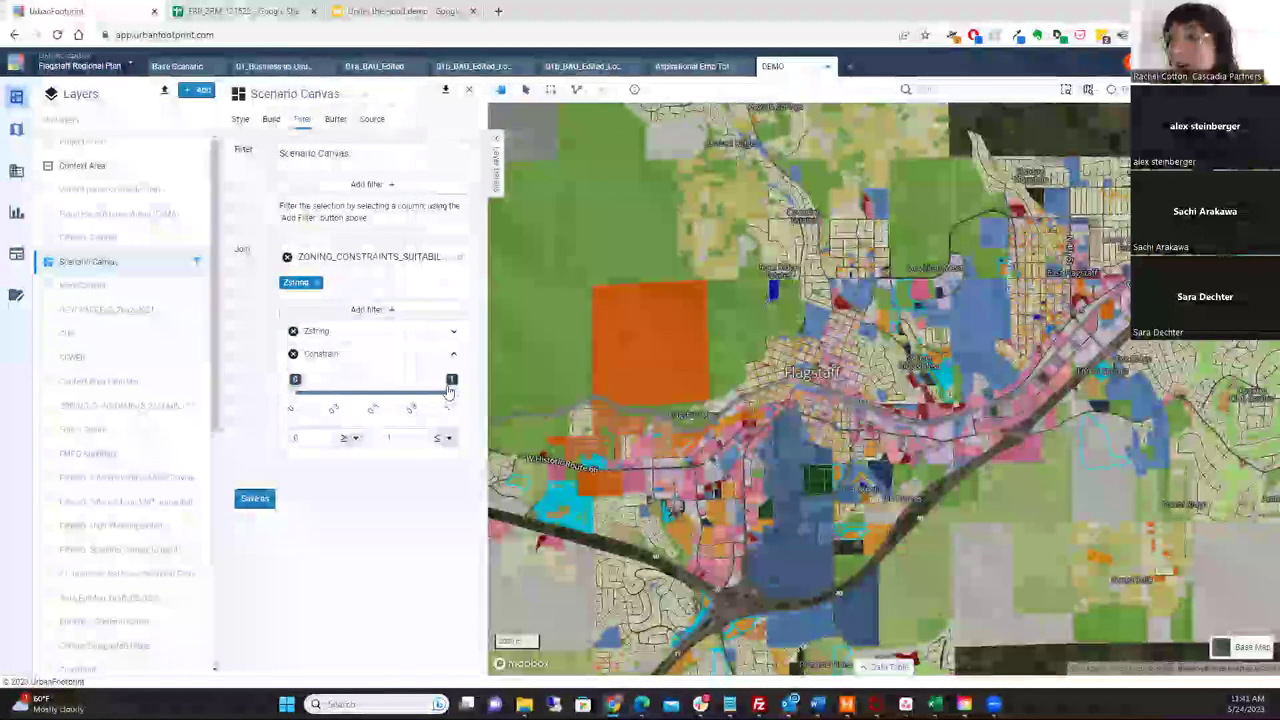
drag(449, 391, 257, 394)
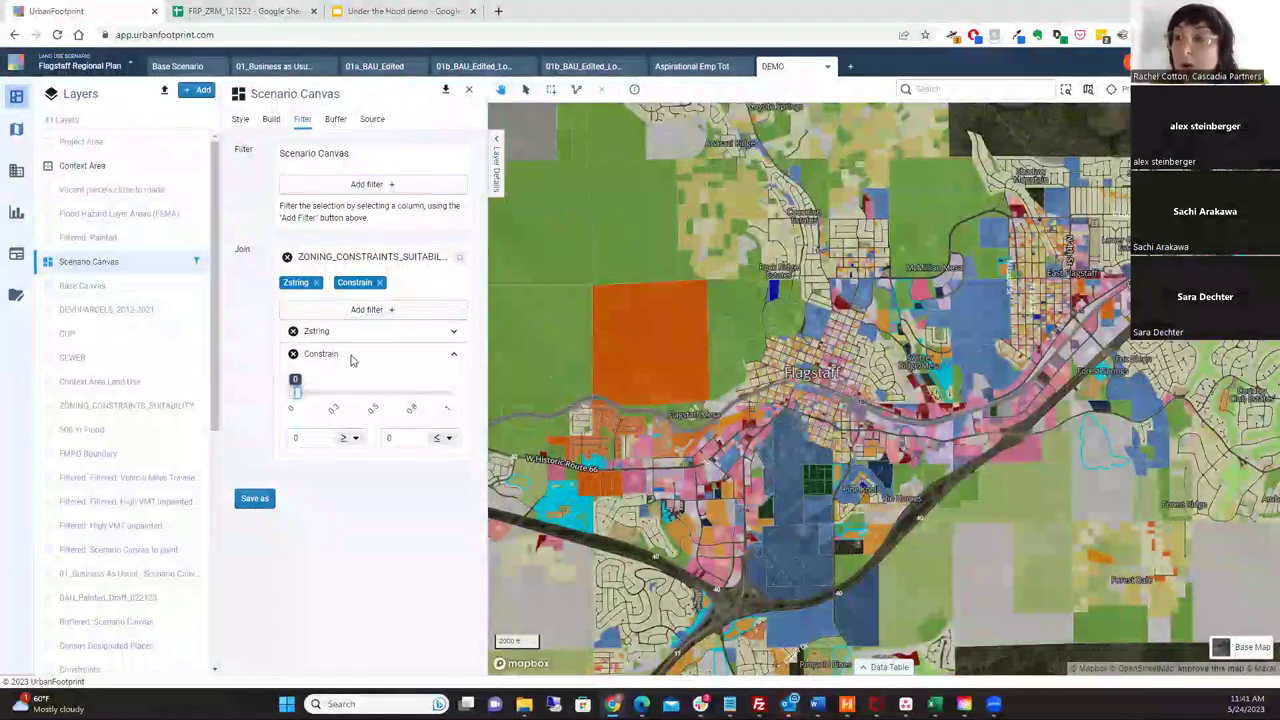
- Add a Property 1 filter limited to VACANT LAND and view the Scenario Canvas selection summary
click(370, 309)
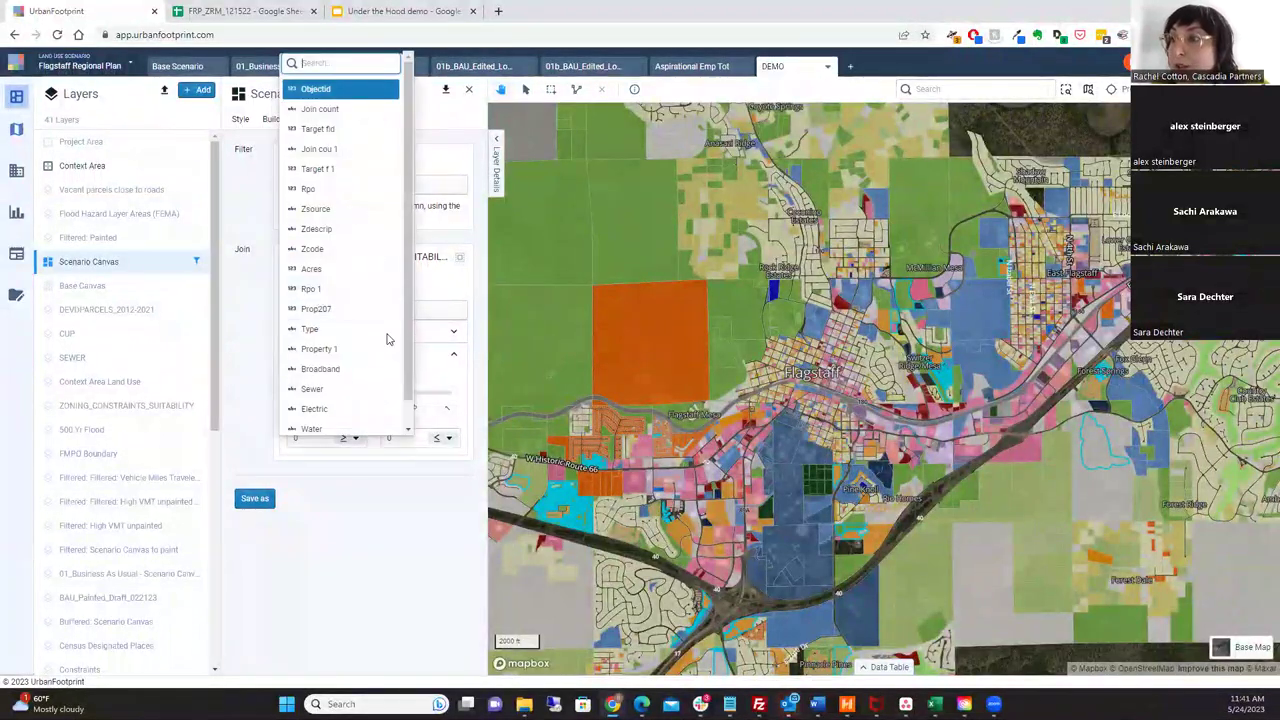
click(338, 349)
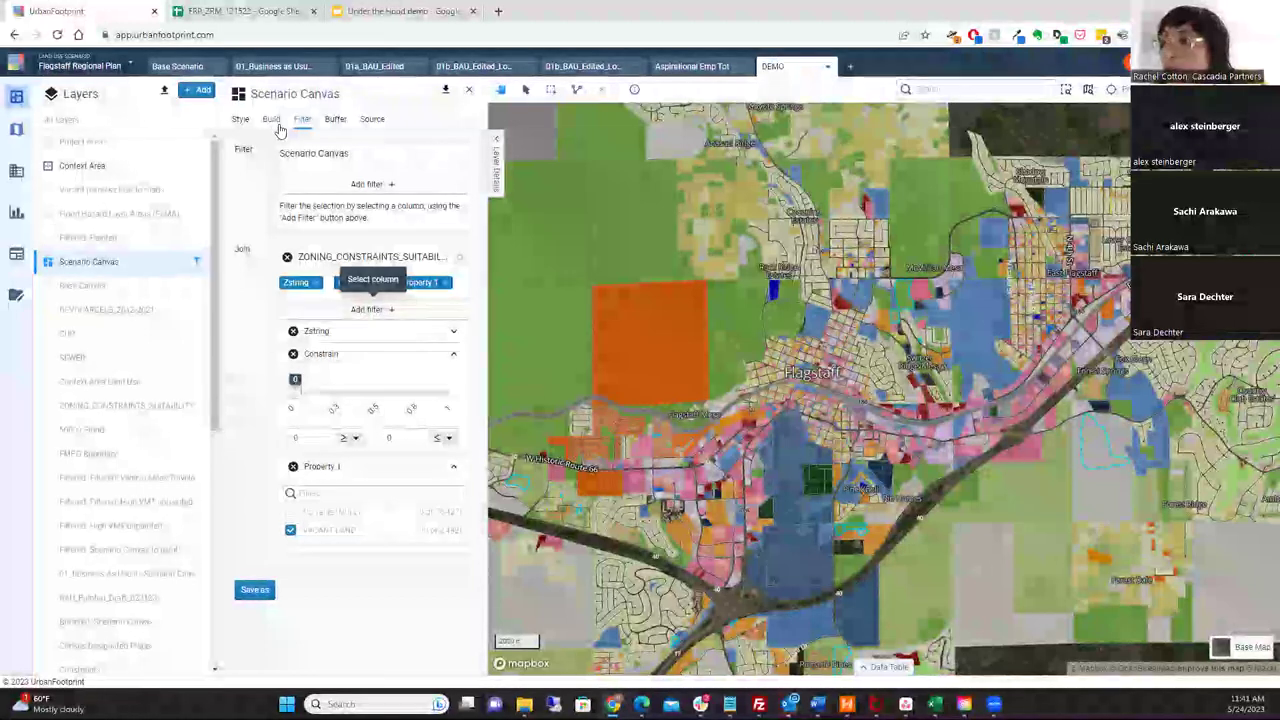
click(274, 122)
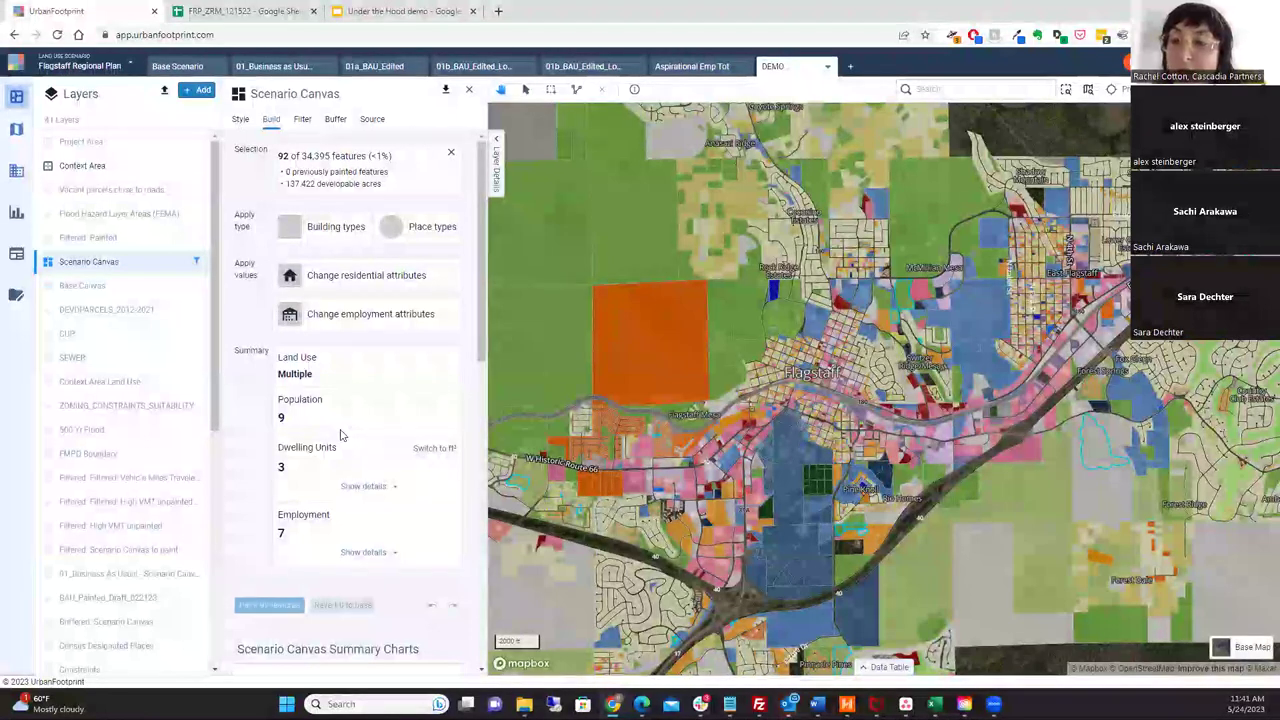
- Add a Utility sc filter to the joined zoning layer and limit it to the value 4
click(301, 121)
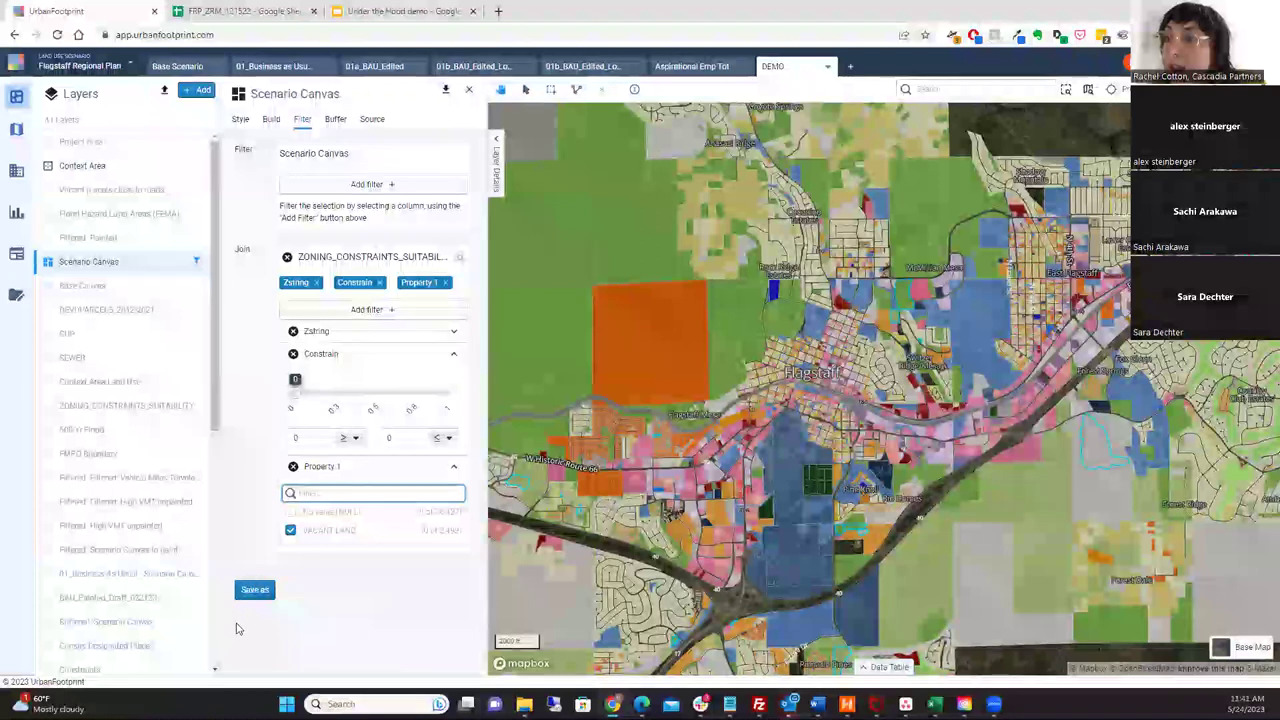
click(379, 309)
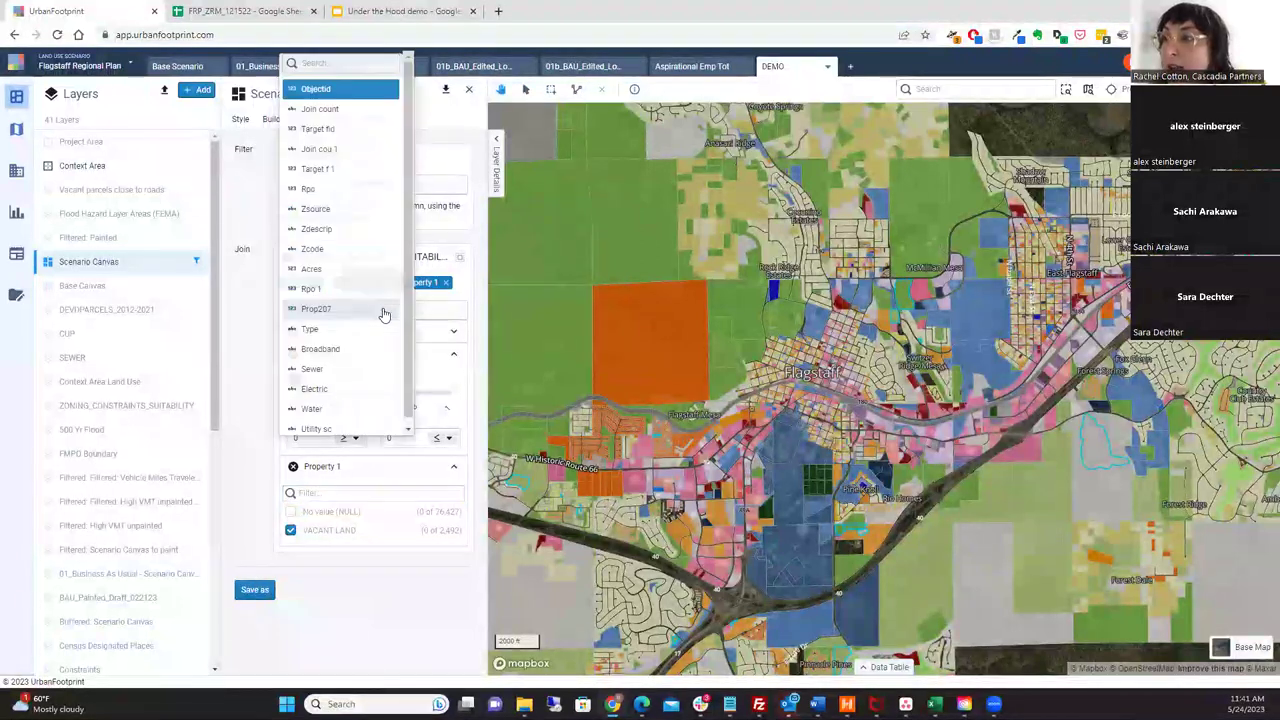
click(316, 421)
scroll(420, 537, down, 1)
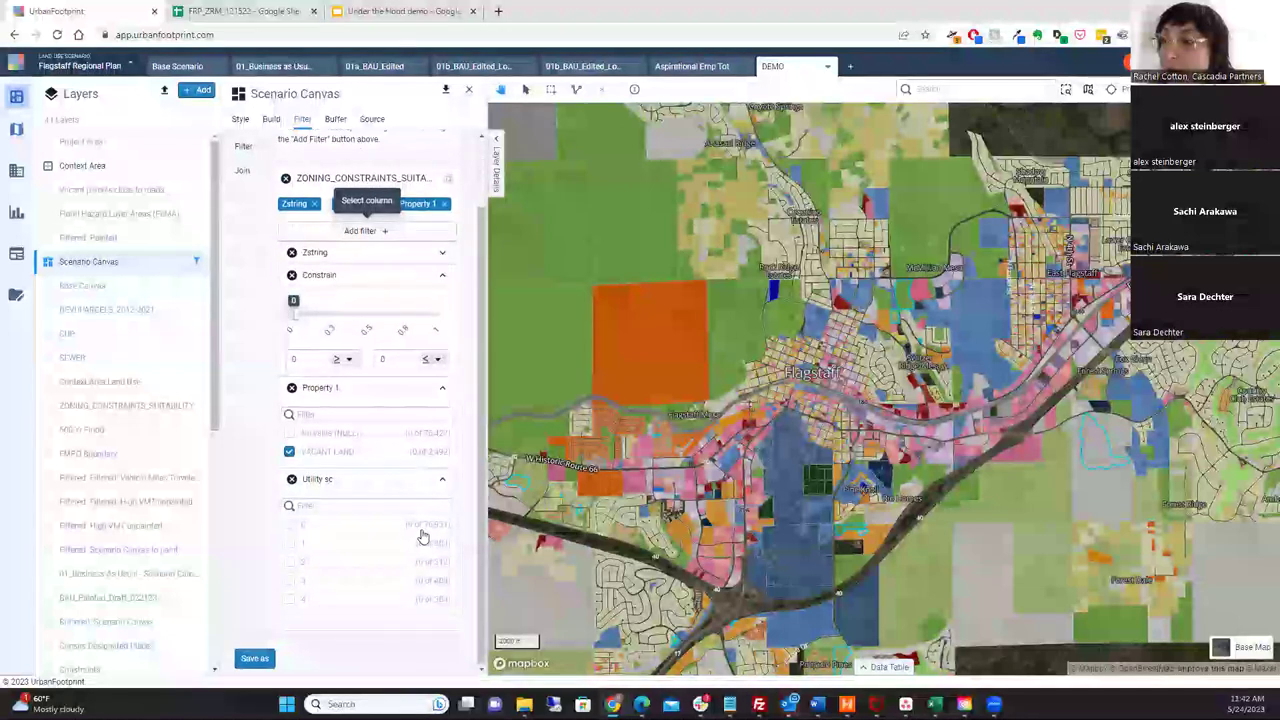
click(290, 598)
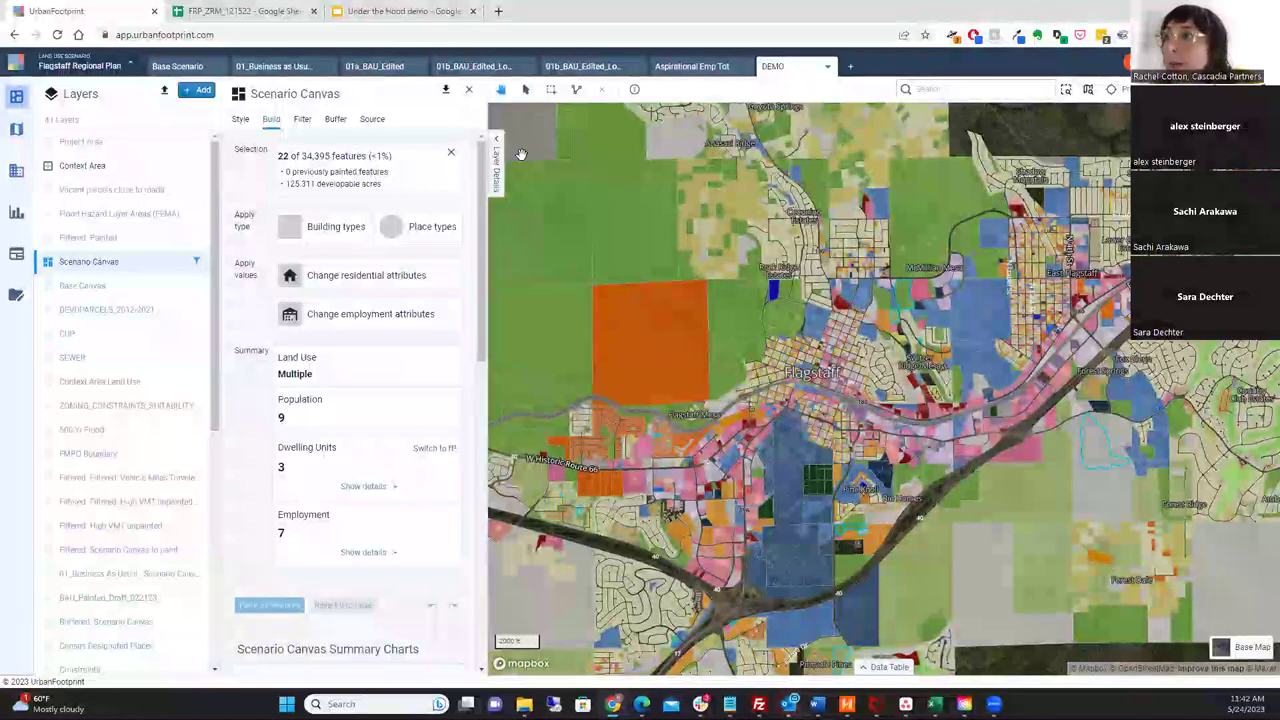
- Apply the FRP_MDR20 place type to the filtered parcels and paint them in the Scenario Canvas
click(432, 227)
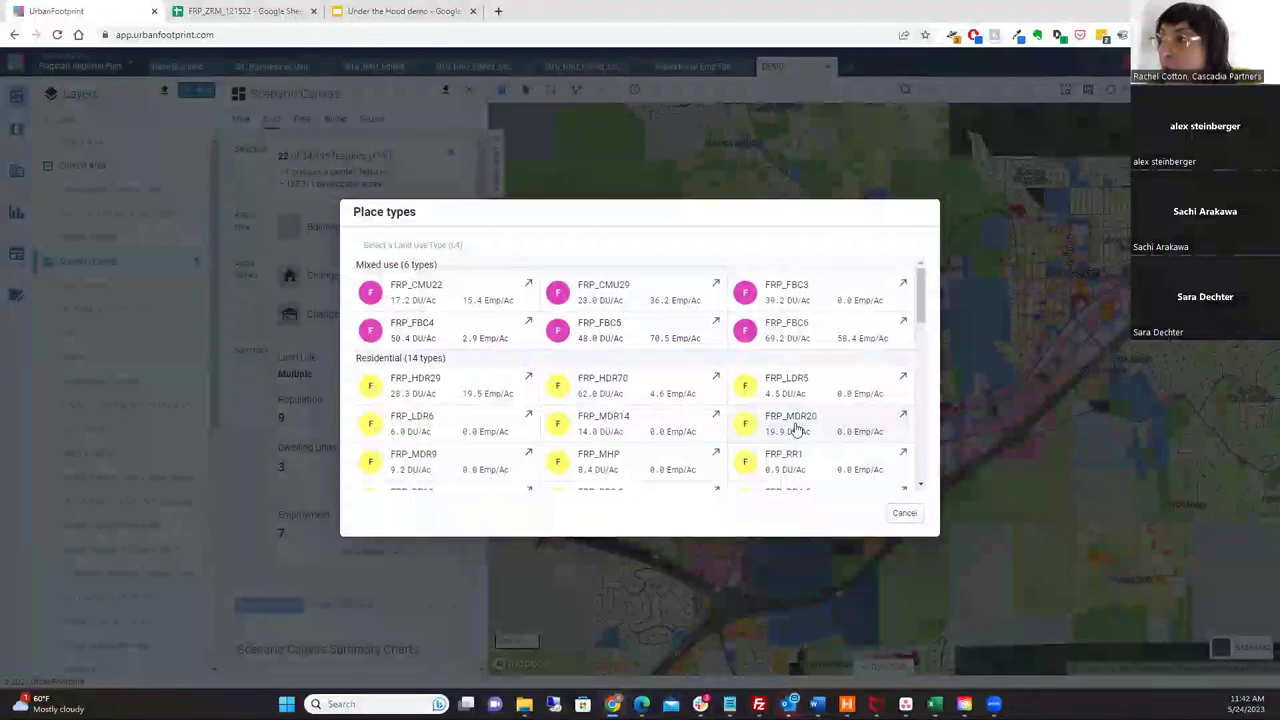
click(790, 420)
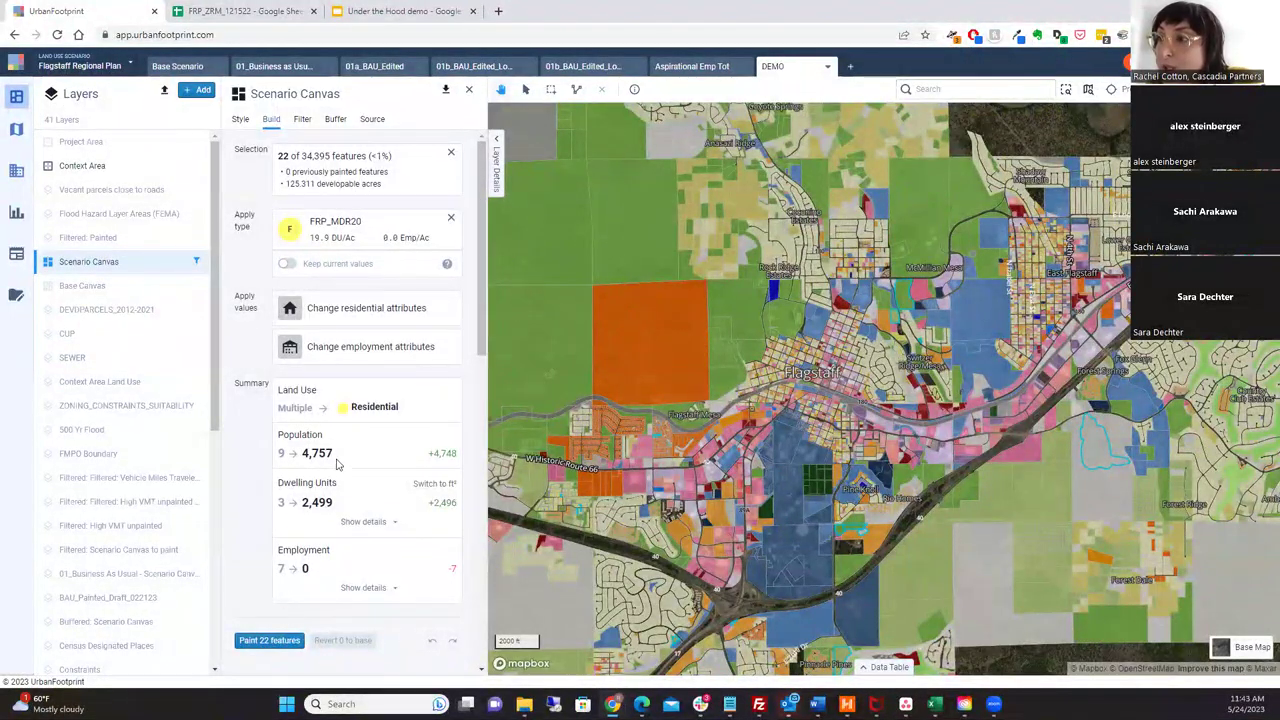
scroll(483, 373, down, 4)
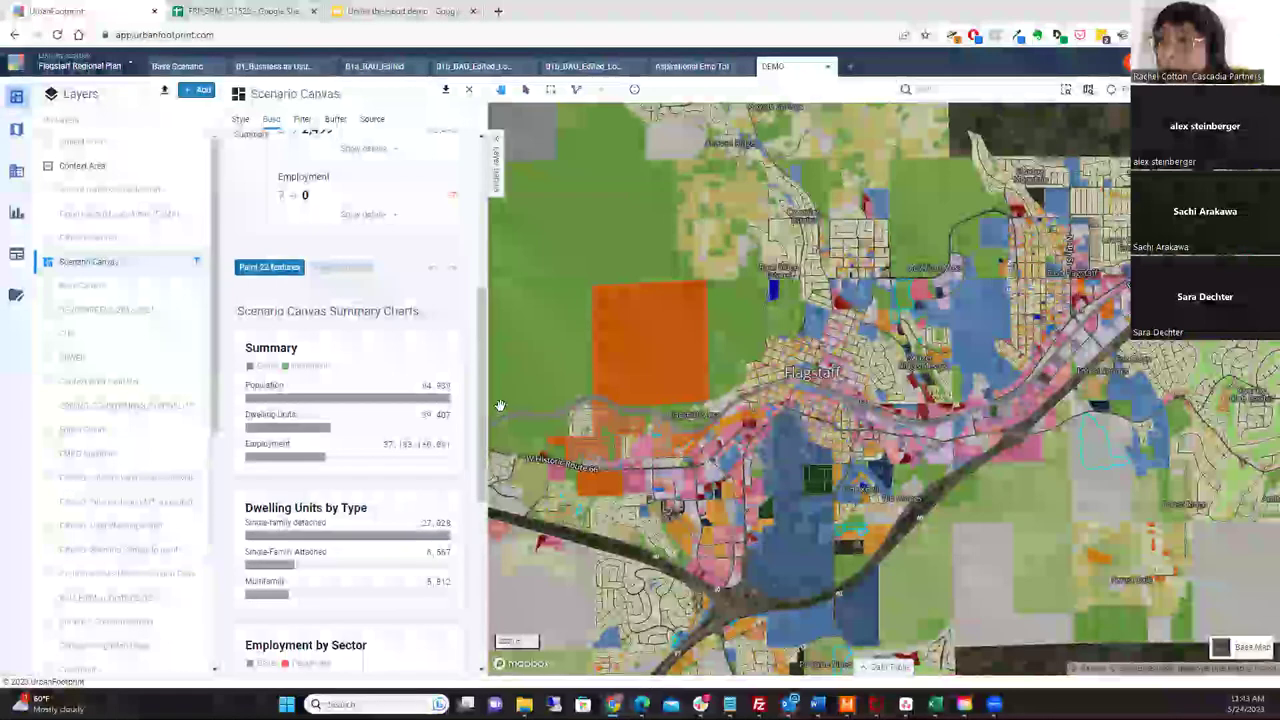
click(268, 267)
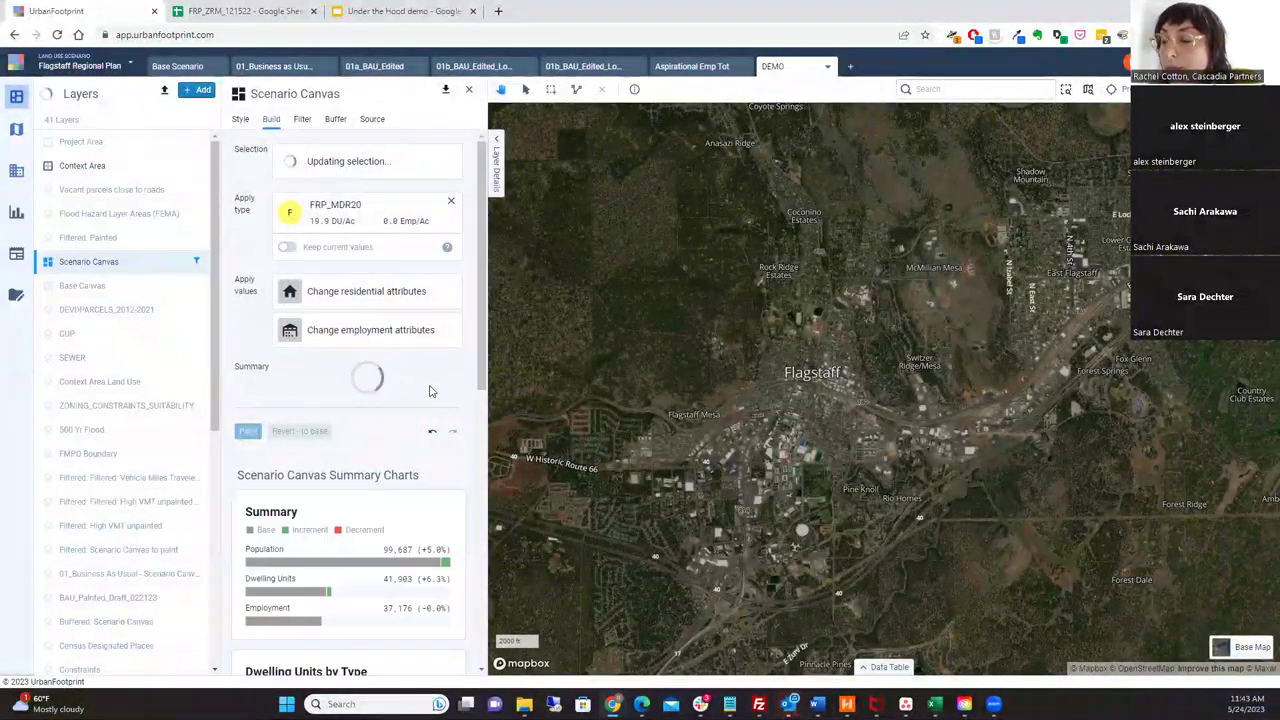
- Examine the Scenario Canvas summary charts for the painted changes in population, dwelling units by type and employment by sector
scroll(424, 395, down, 1)
scroll(424, 395, down, 3)
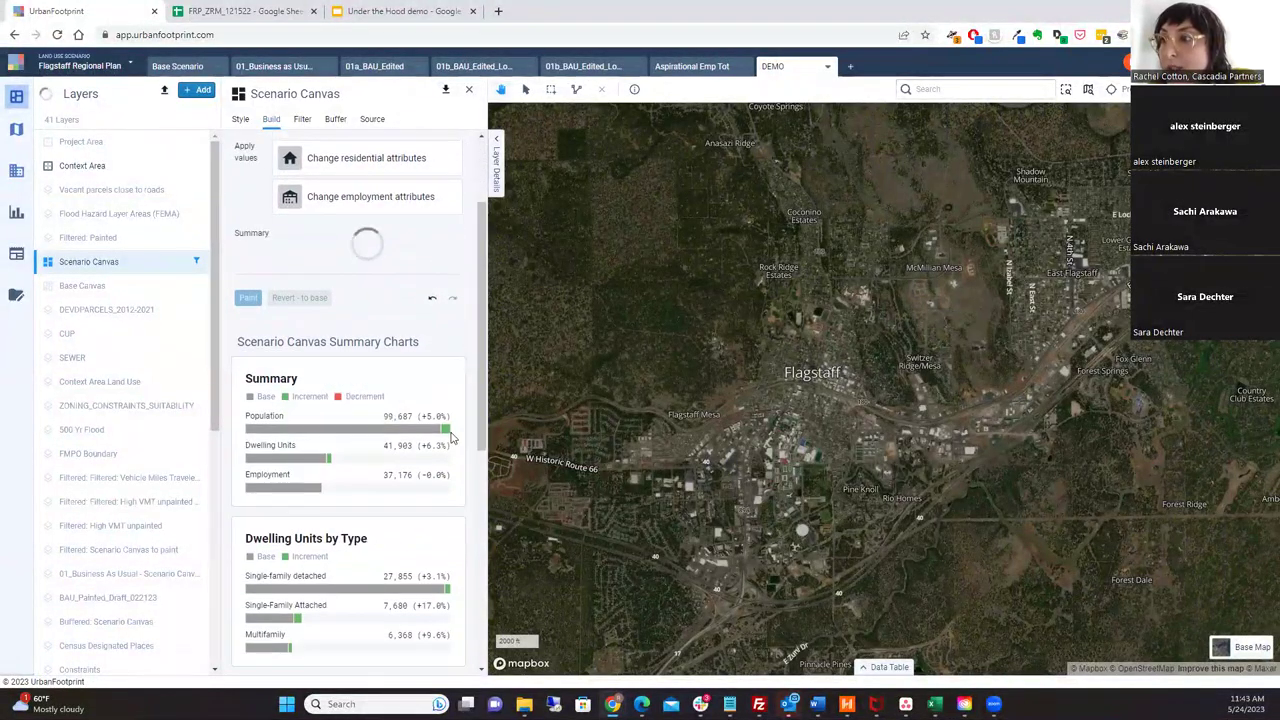
mouse_move(446, 430)
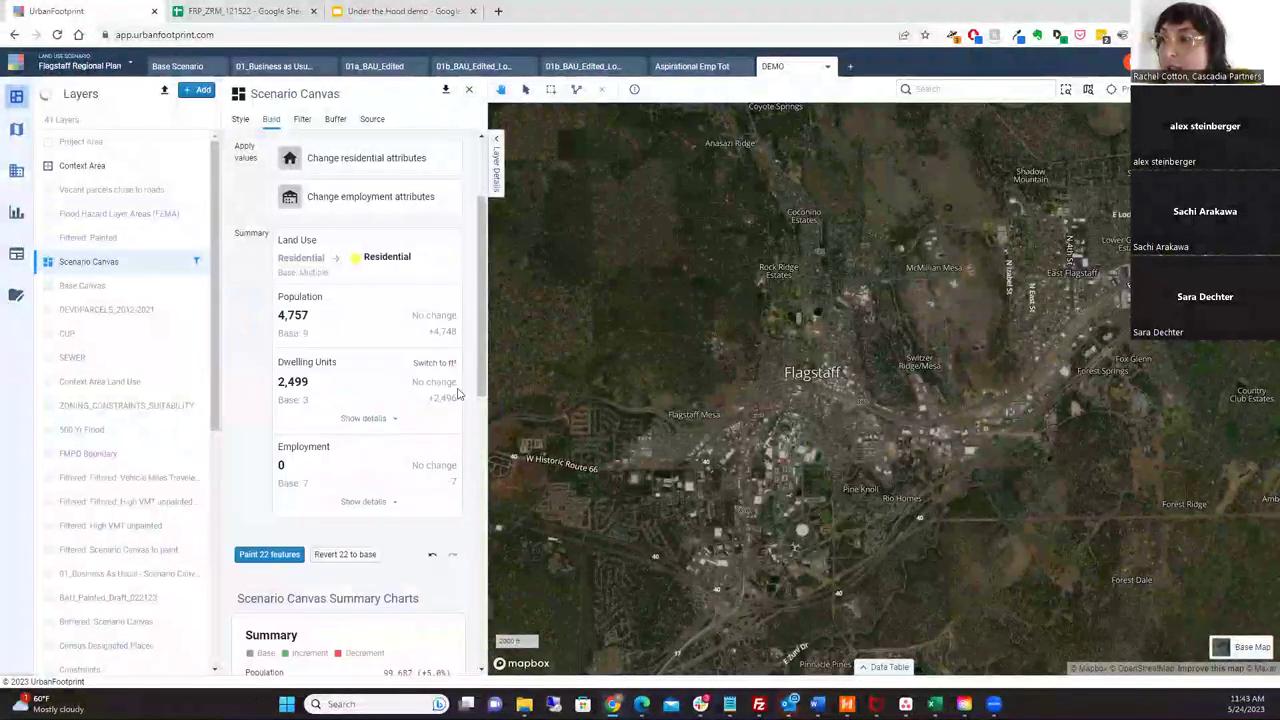
scroll(480, 395, down, 10)
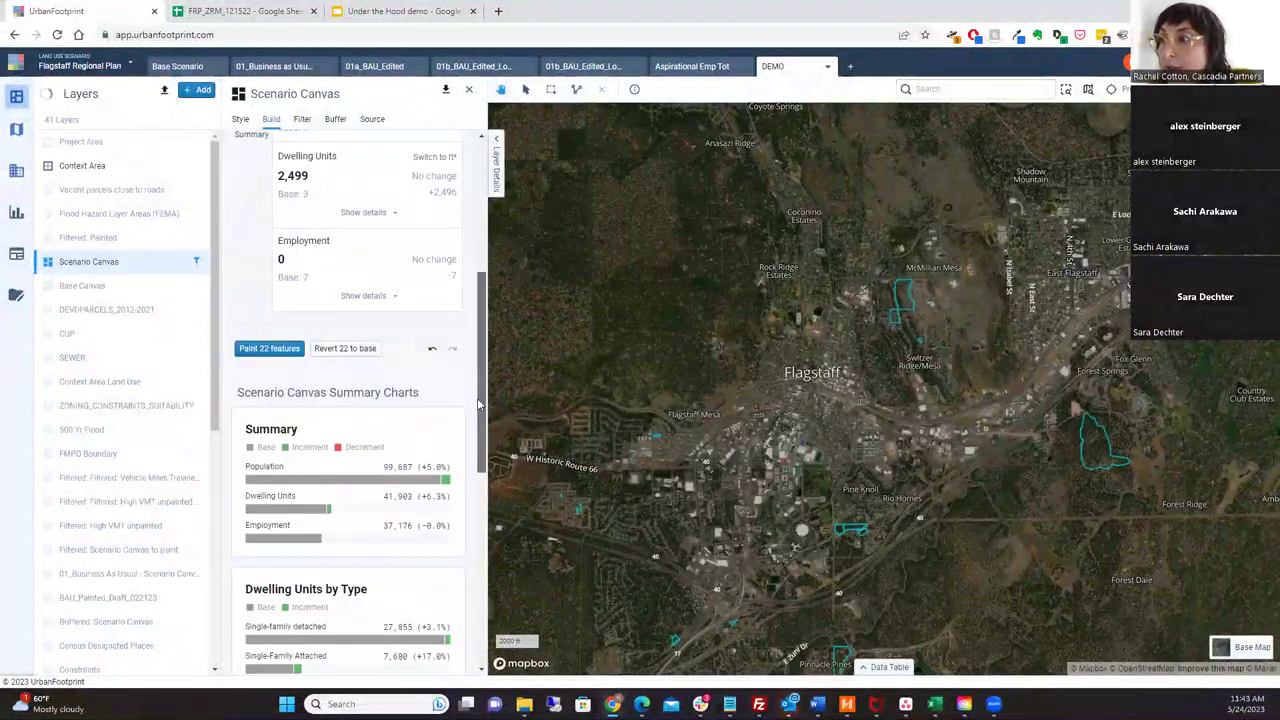
scroll(477, 398, down, 1)
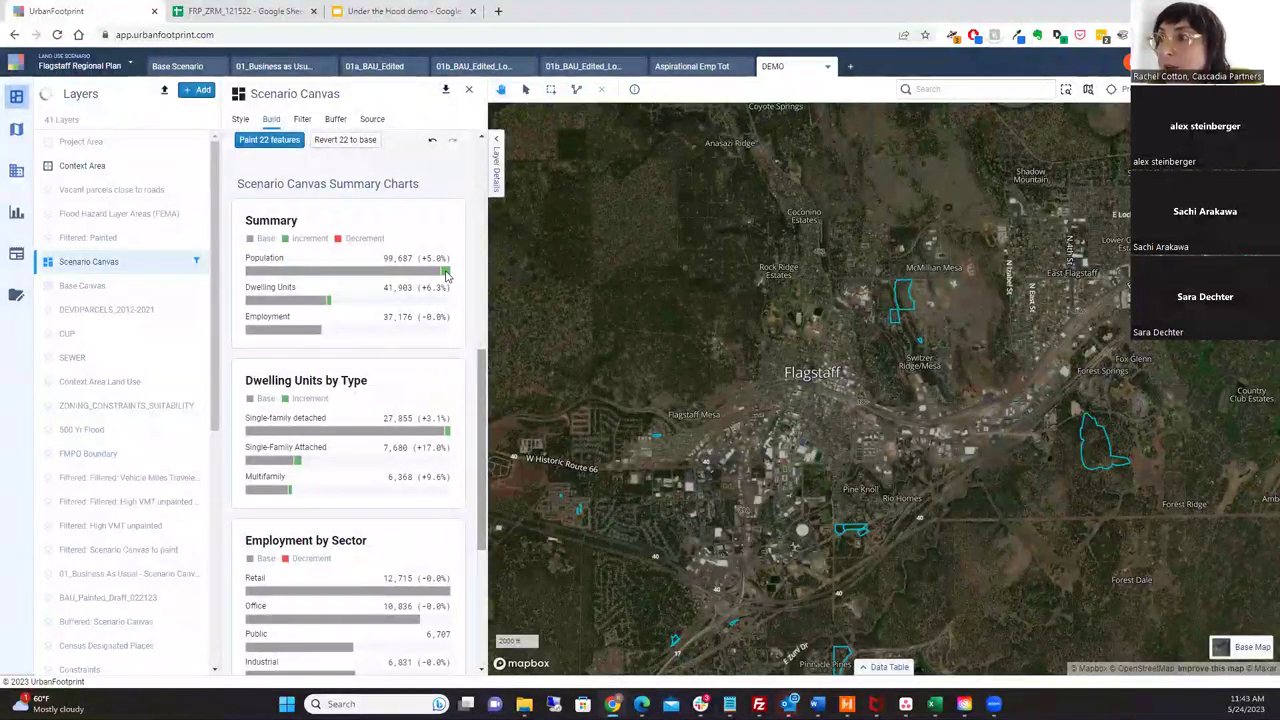
scroll(449, 278, down, 3)
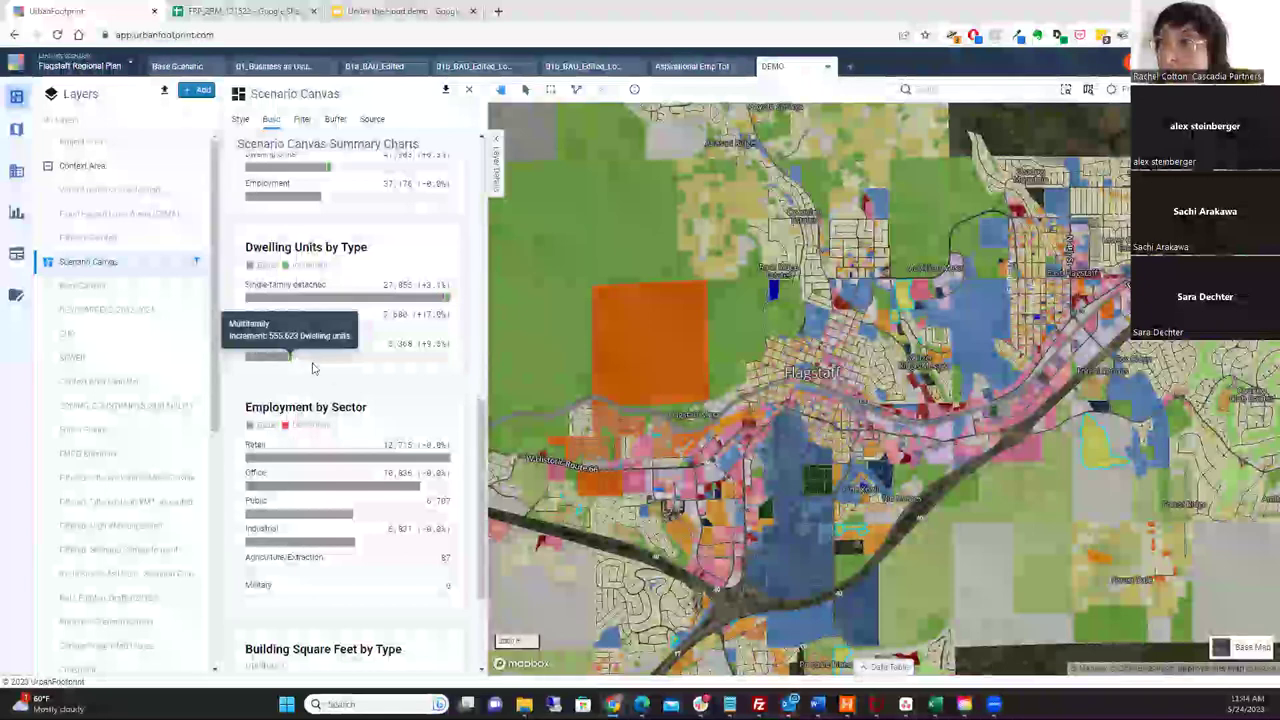
scroll(407, 395, up, 3)
scroll(407, 395, down, 3)
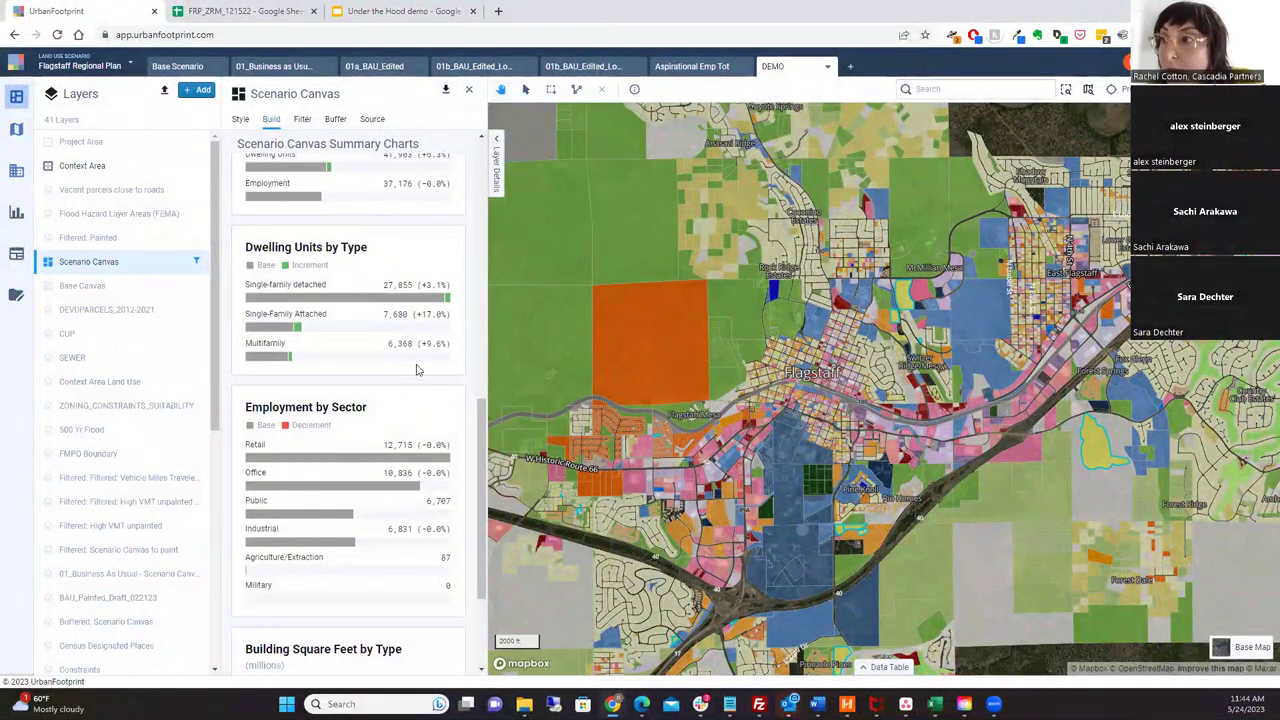
scroll(417, 360, up, 3)
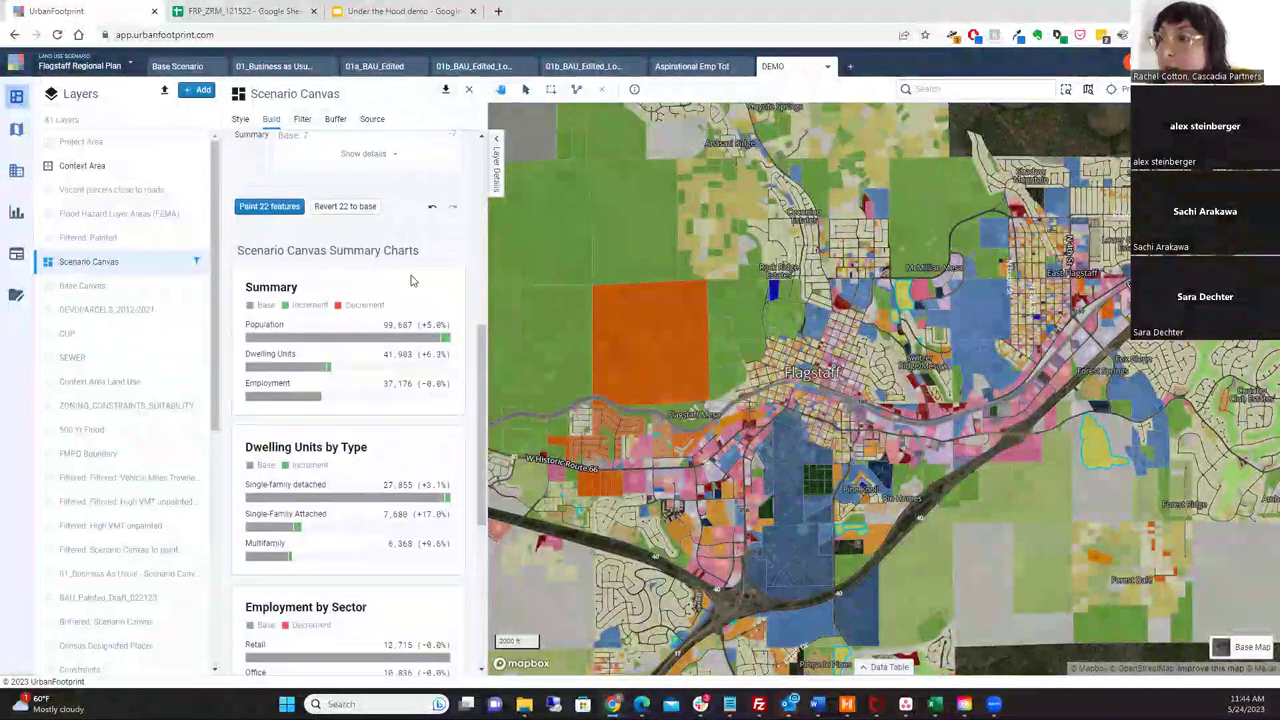
mouse_move(449, 341)
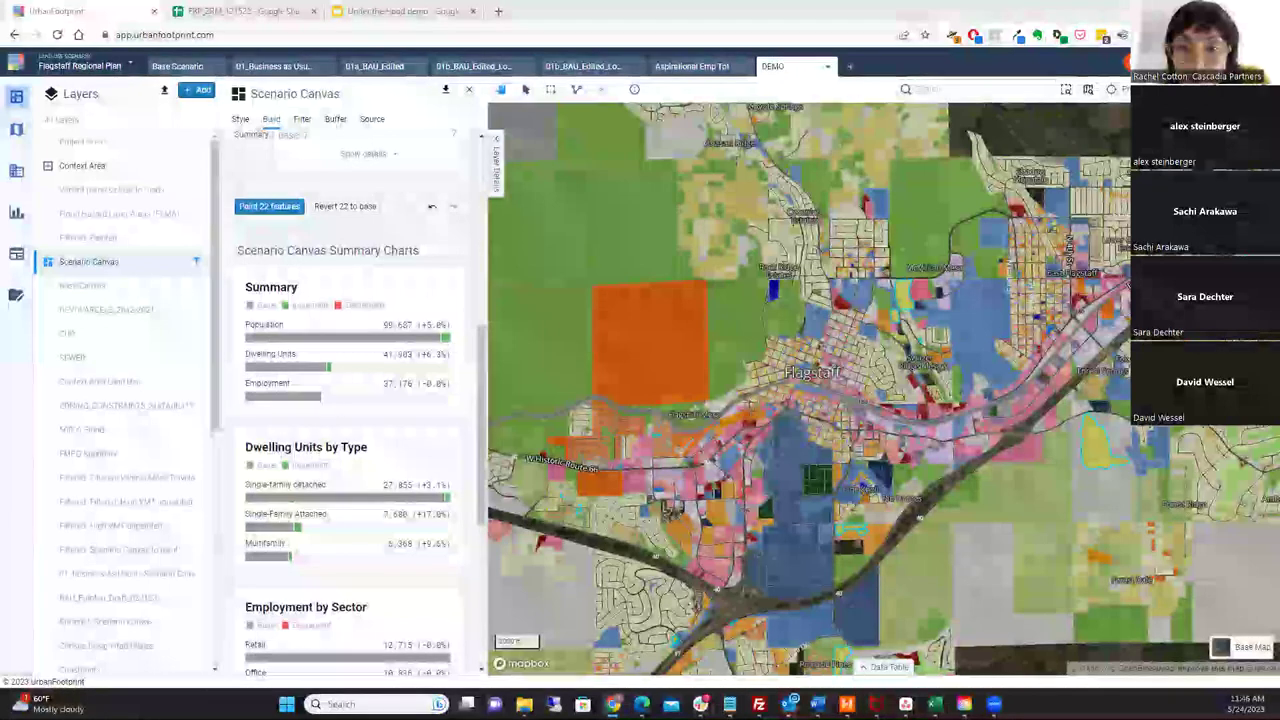
- Switch to the Under the Hood demo presentation in Google Slides and advance to the Analysis Modules and Additional Calculations slide
click(405, 11)
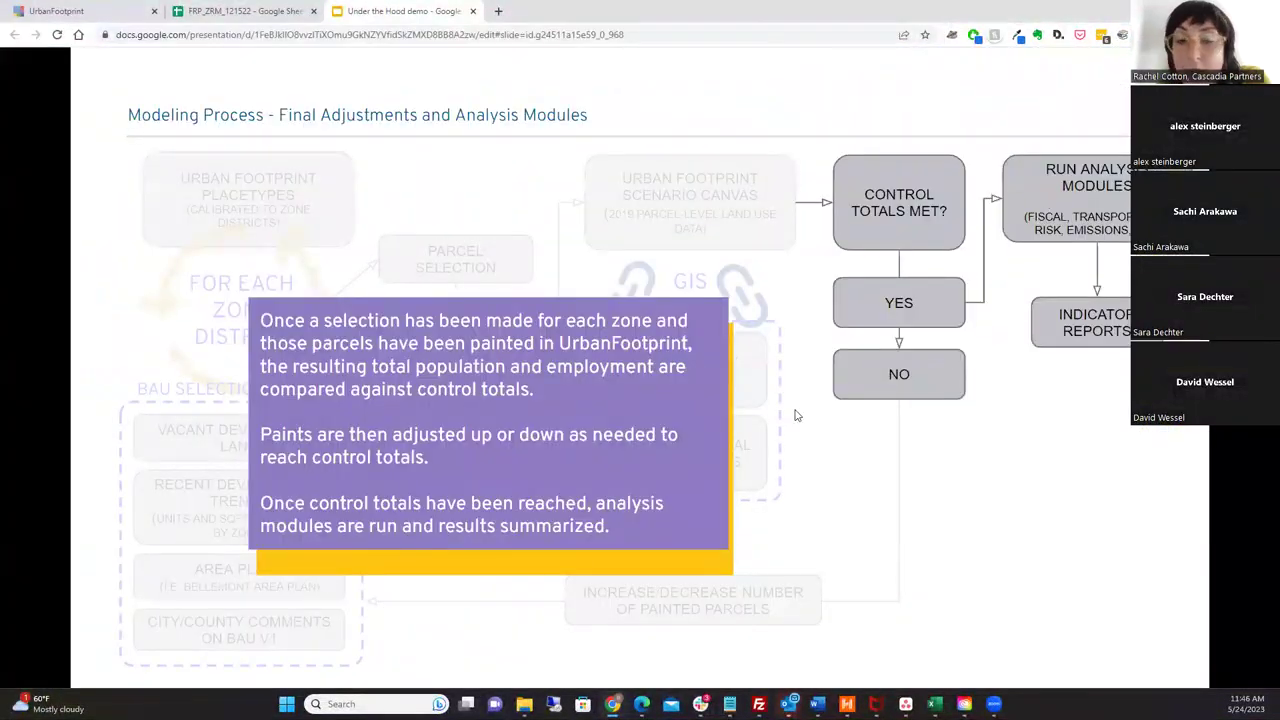
click(793, 516)
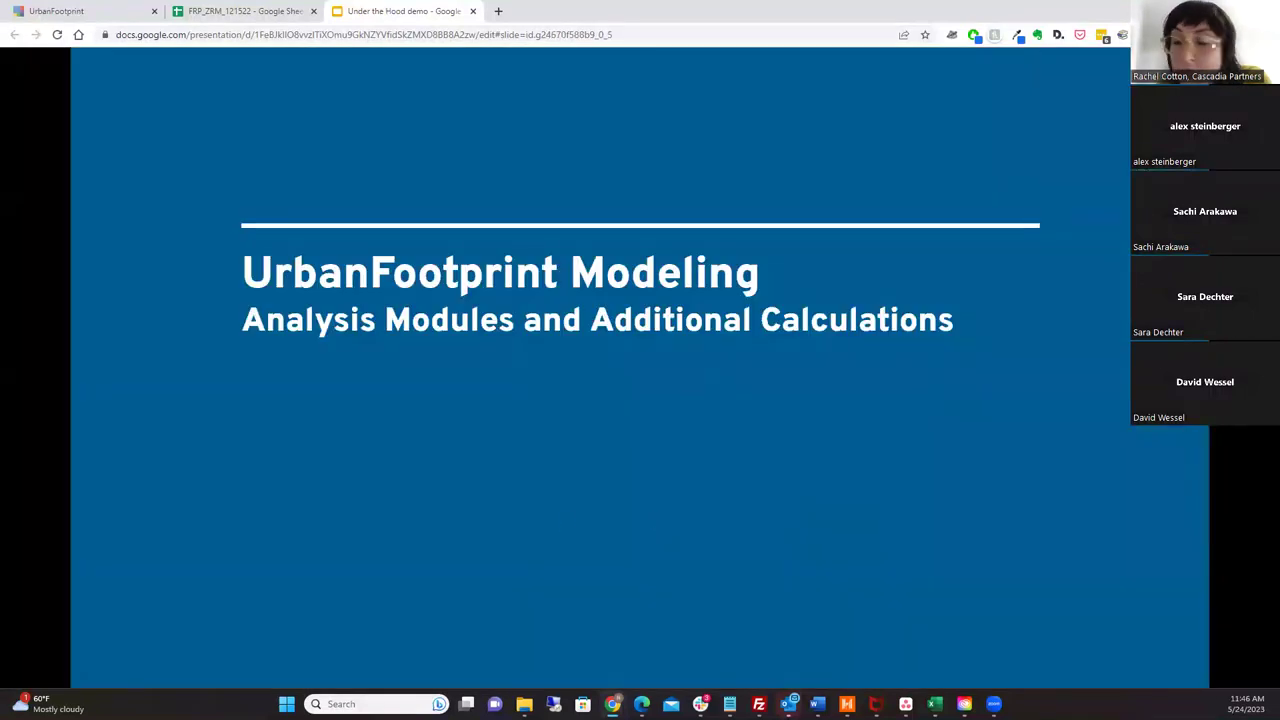
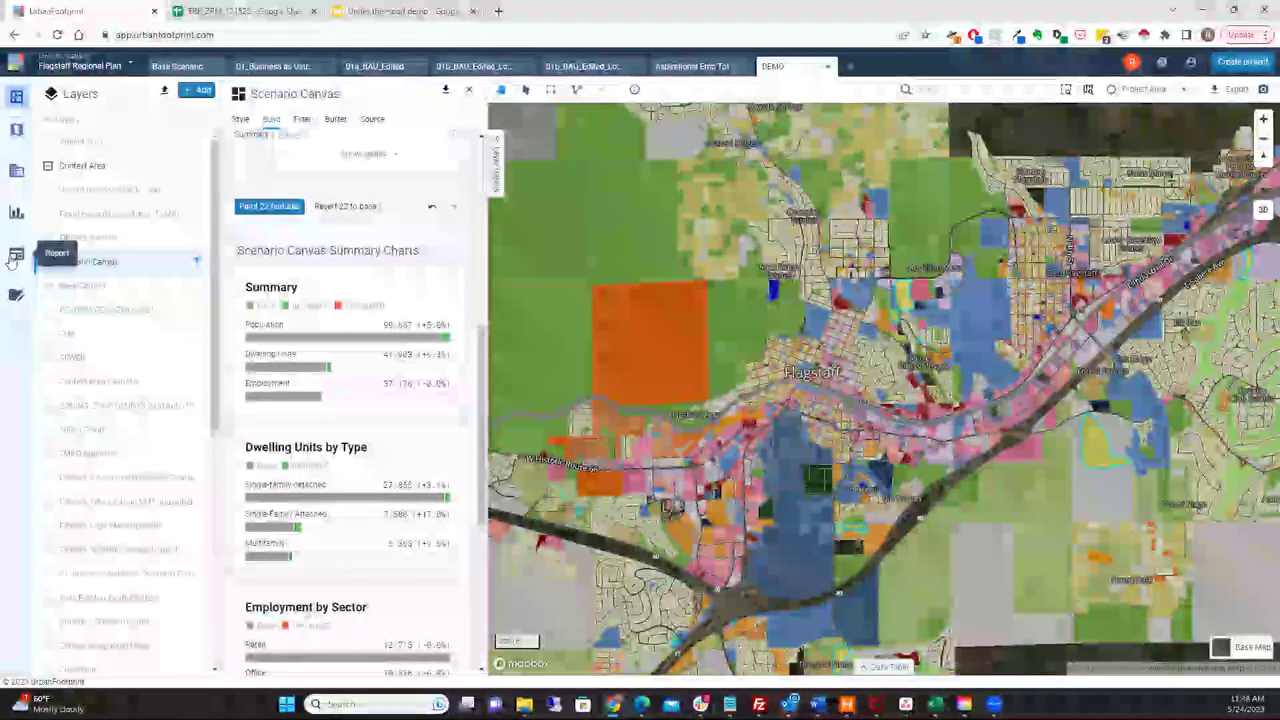
- Show UrbanFootprint's analysis modules for the DEMO scenario and open the Energy Use module's parameters to review its use rates
click(15, 256)
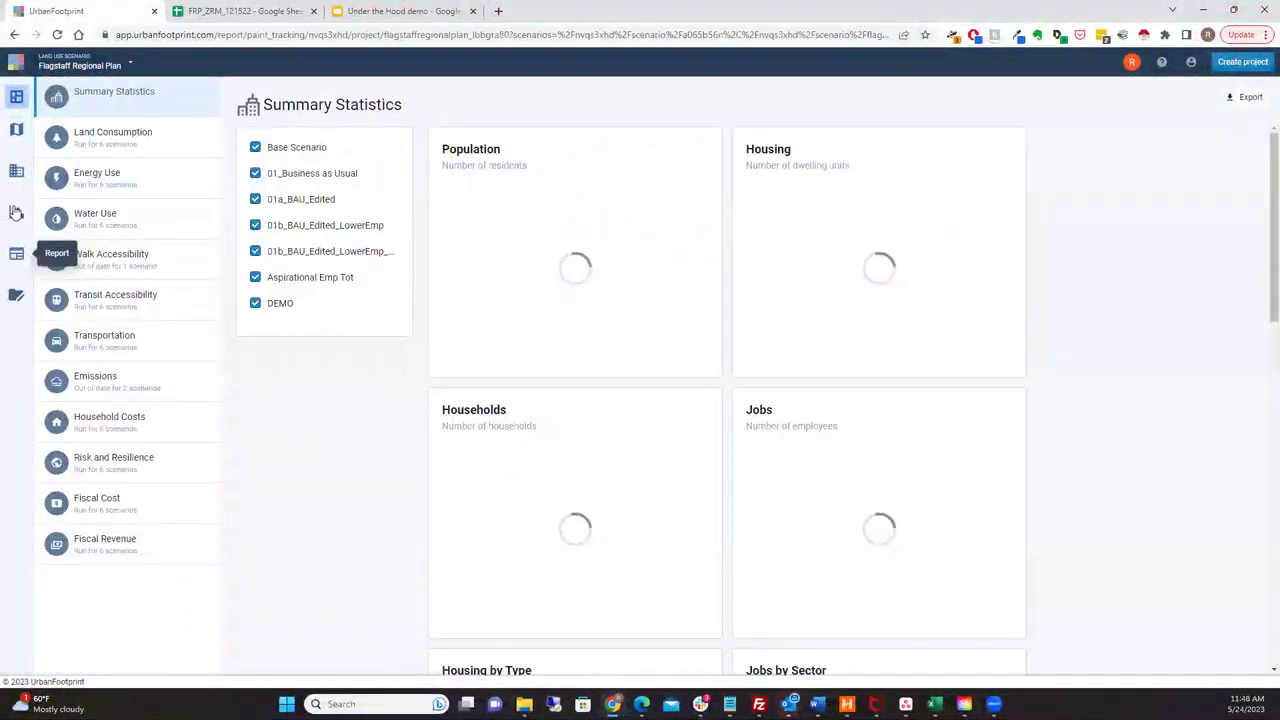
click(18, 215)
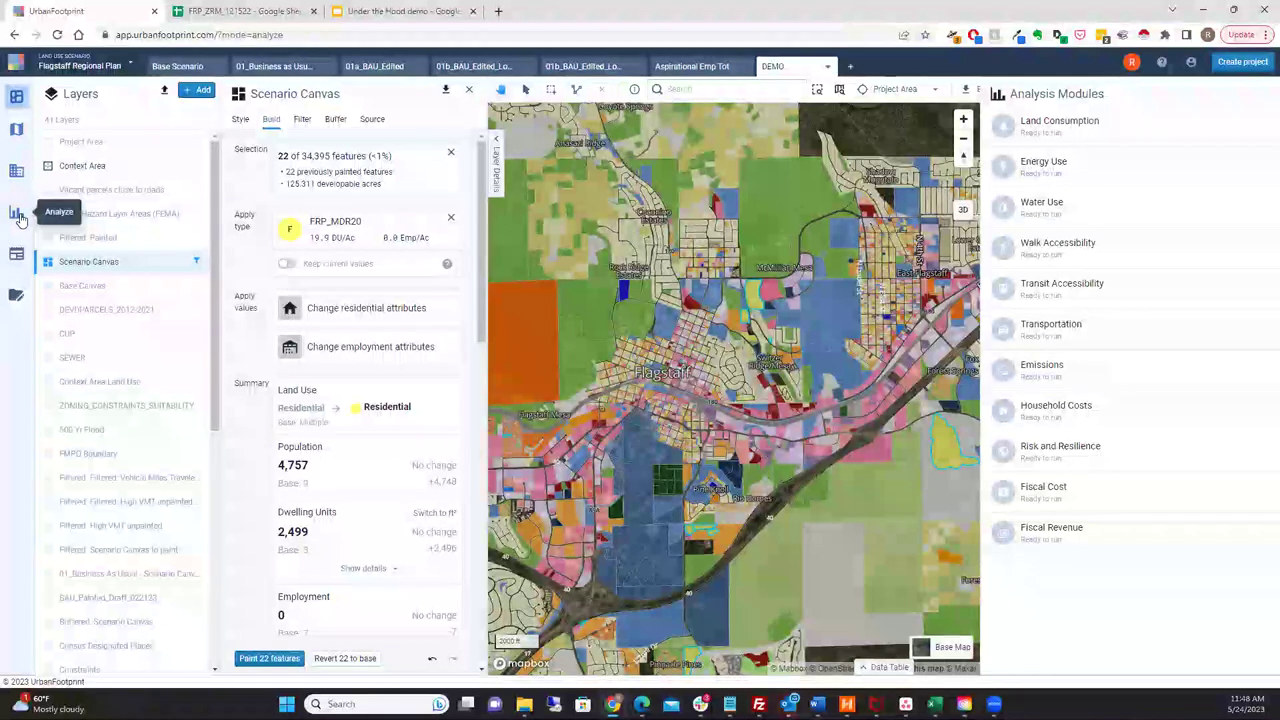
mouse_move(1143, 171)
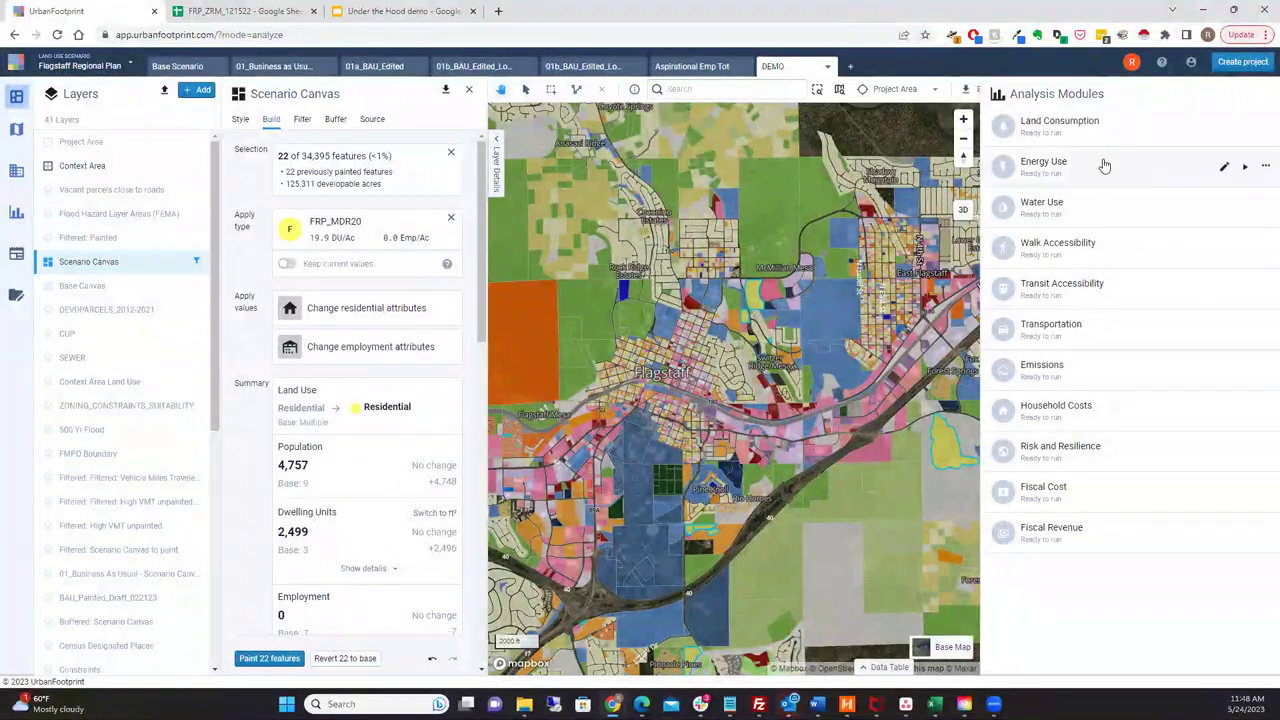
click(1226, 170)
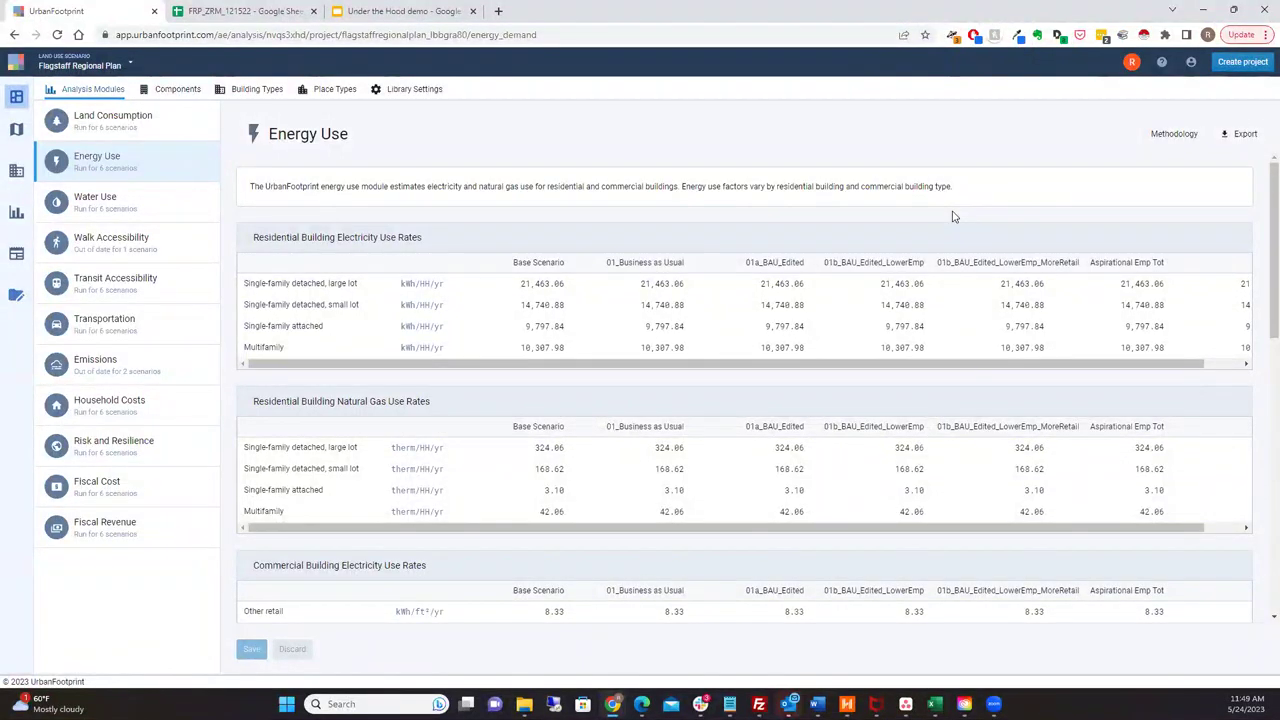
- Open the scenario comparison reports and view the Summary Statistics, Land Consumption and Energy Use results
click(16, 255)
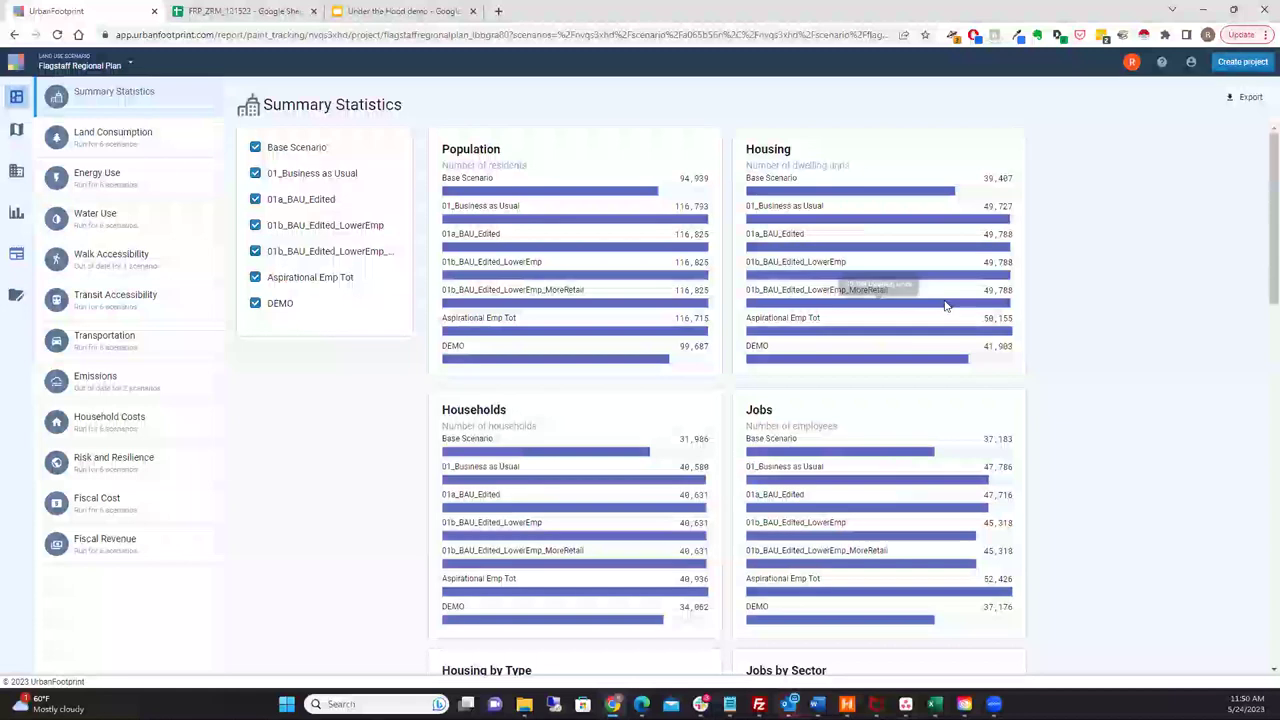
click(102, 138)
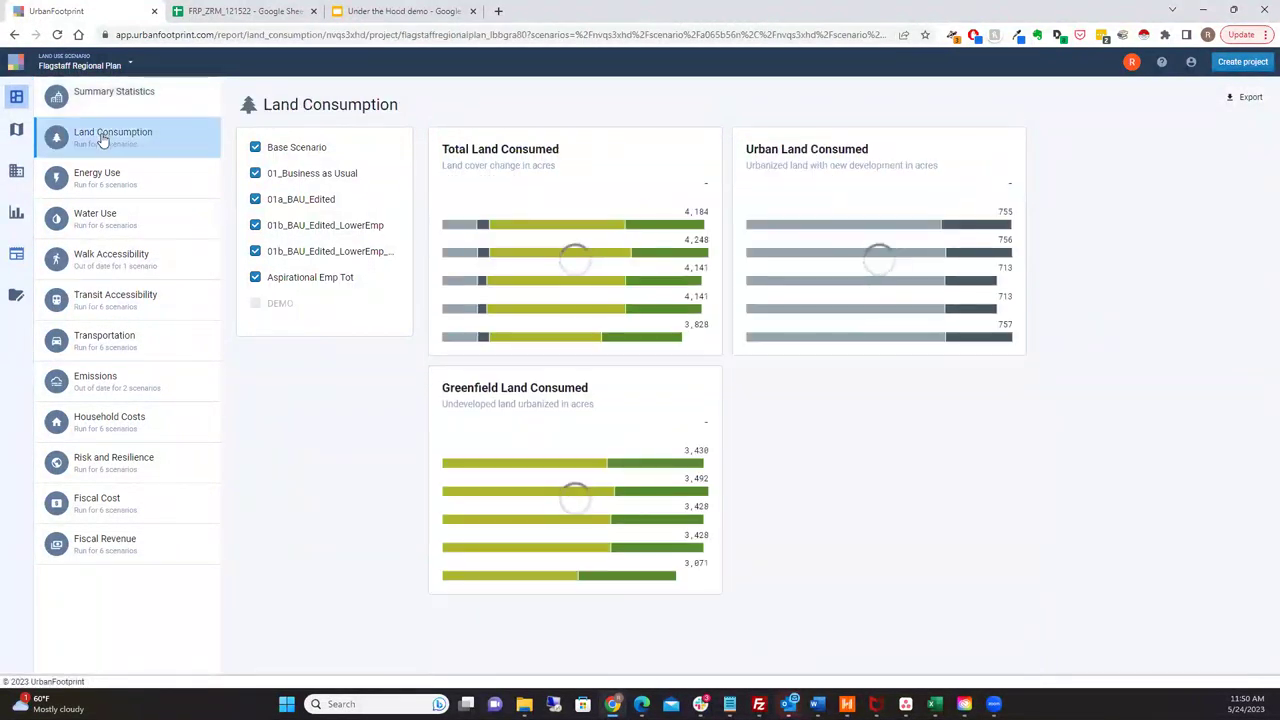
click(123, 177)
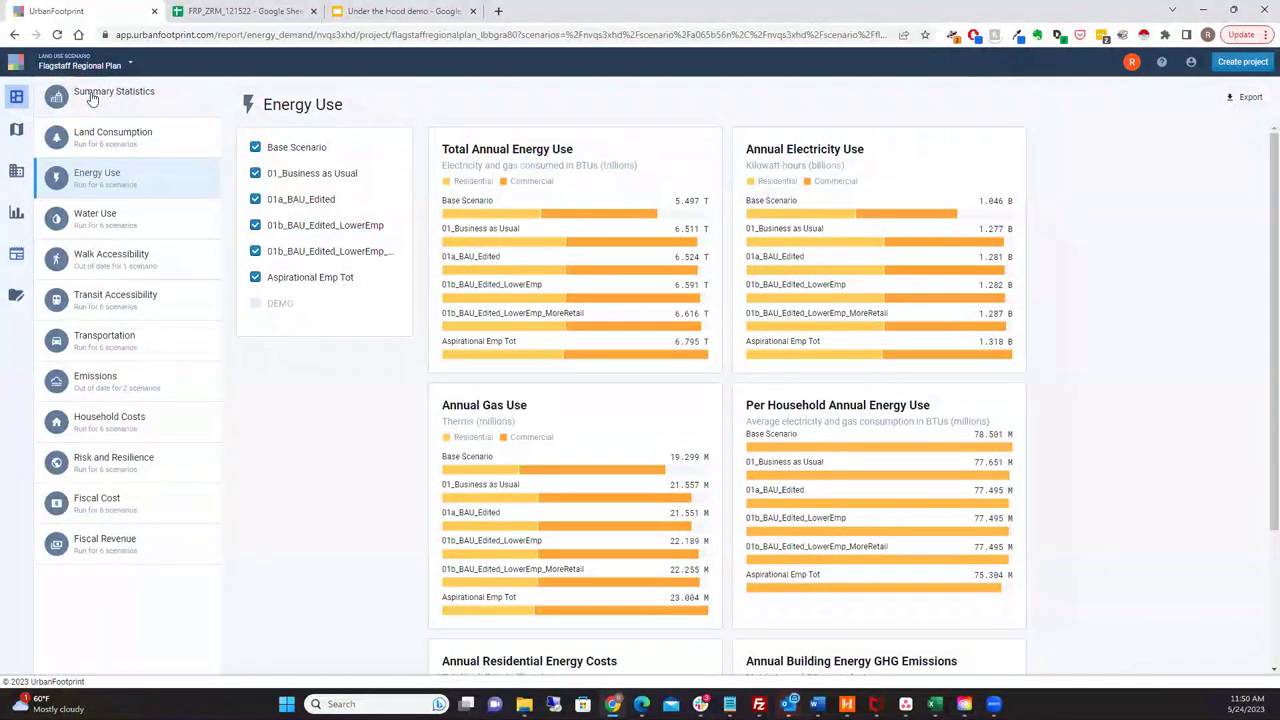
- Return to the Under the Hood demo presentation and advance to the Off-Model Calculations slide
click(360, 11)
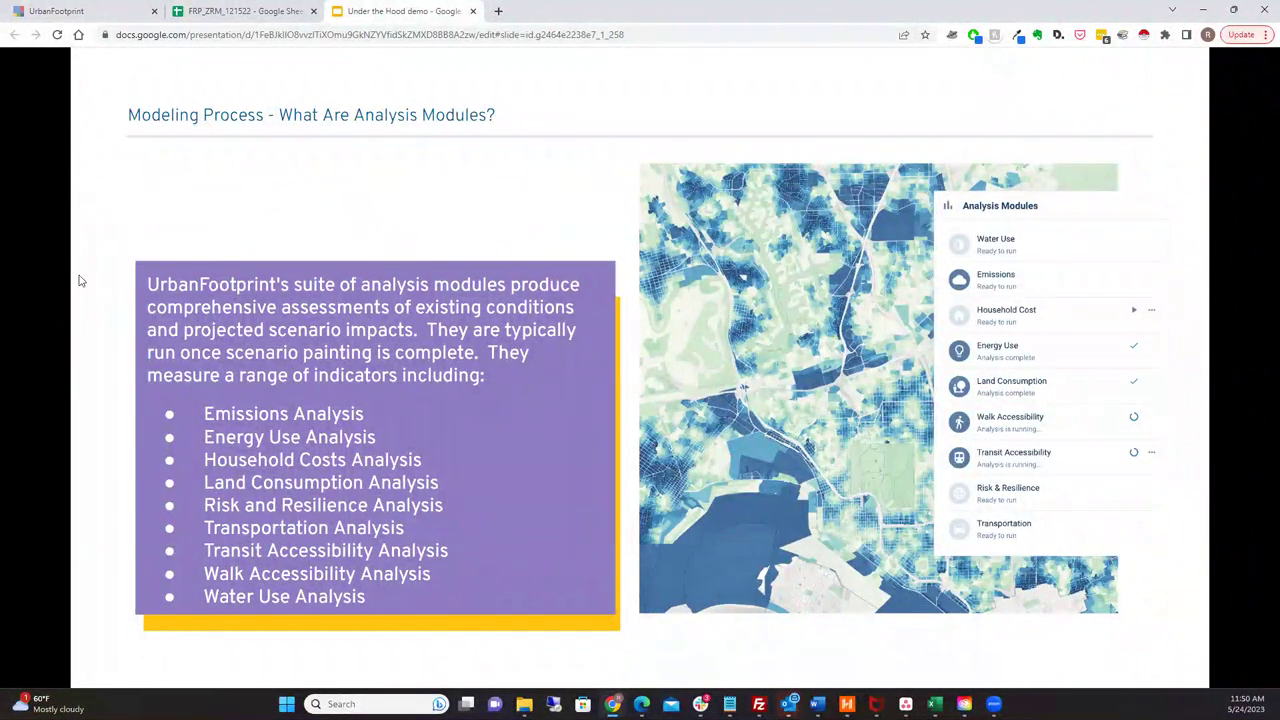
click(82, 661)
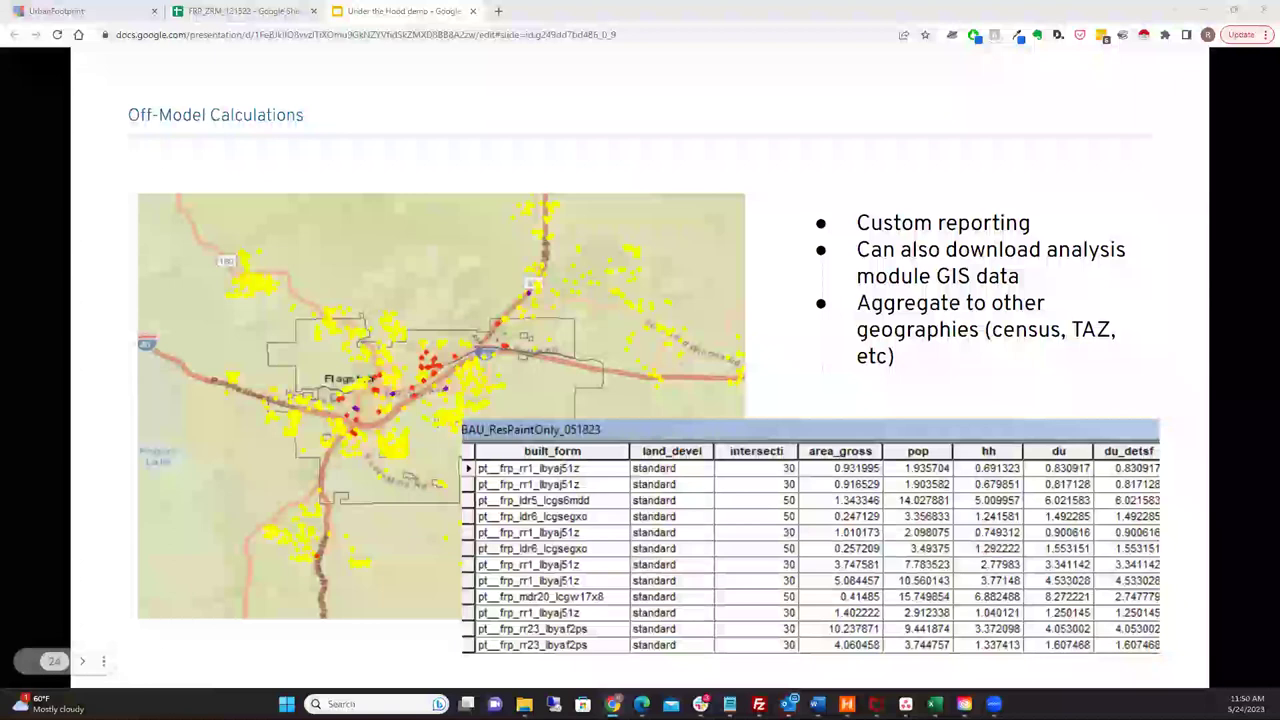